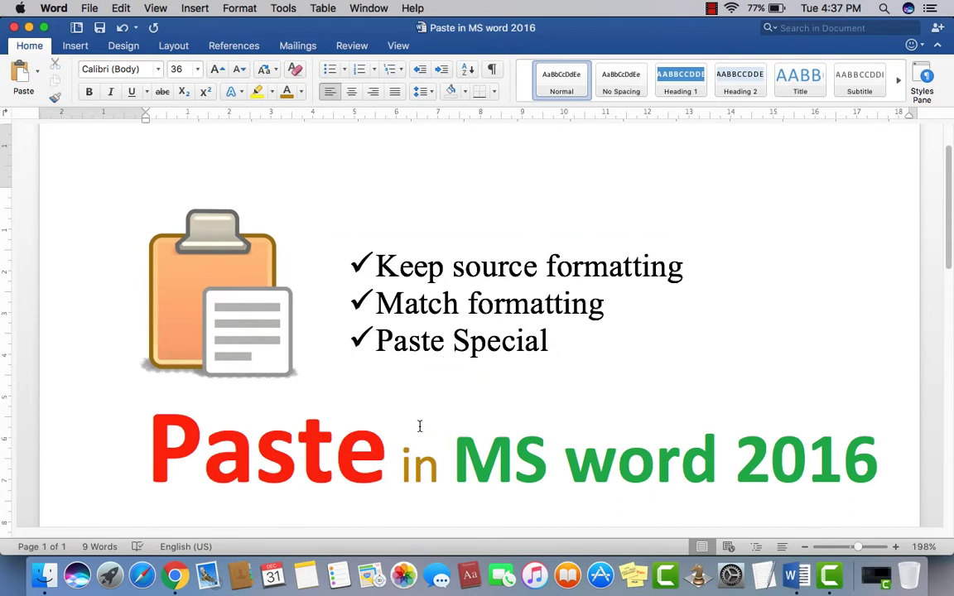
- Copy the red title word 'Paste'
scroll(419, 425, down, 3)
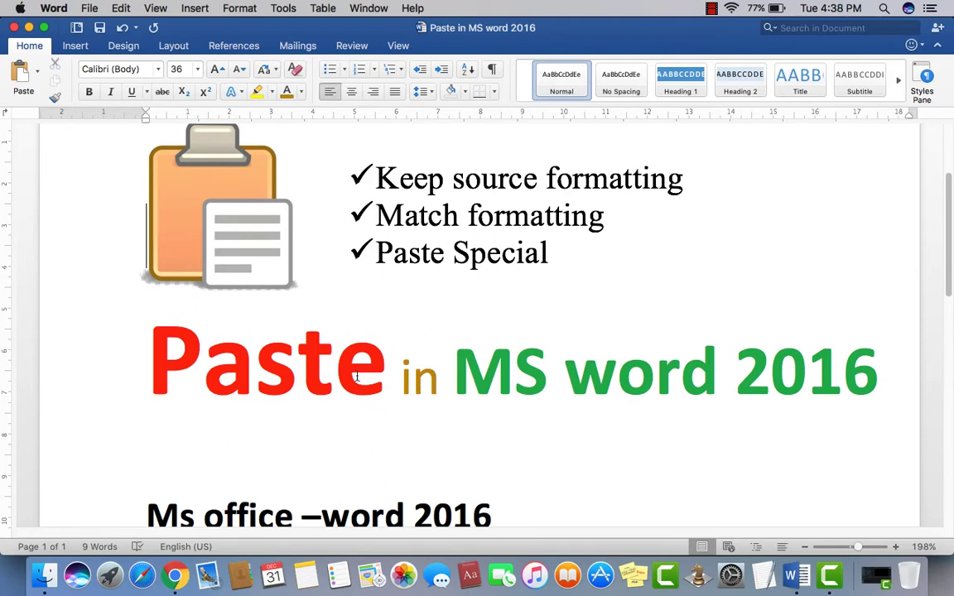
scroll(377, 394, down, 1)
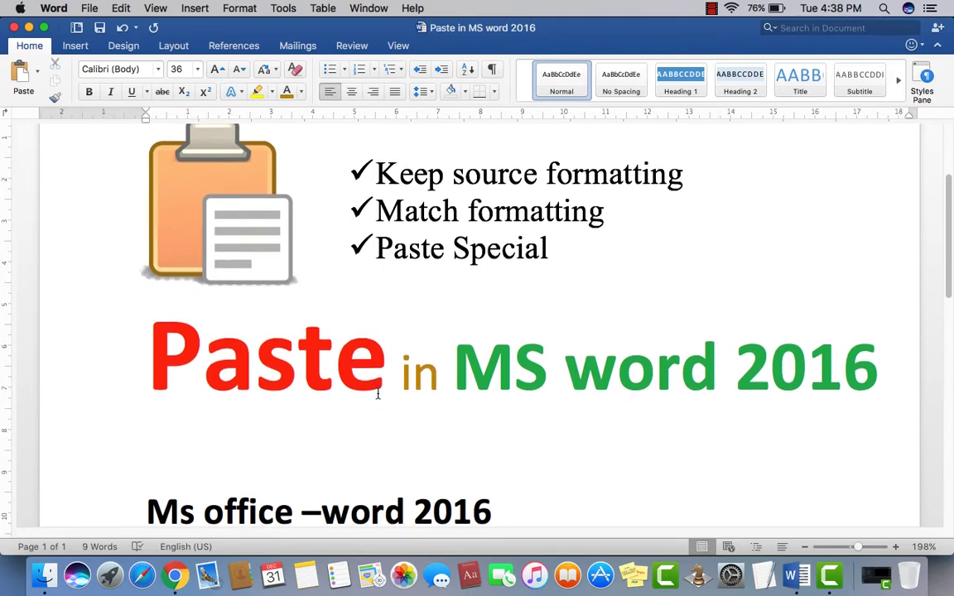
scroll(377, 394, up, 2)
scroll(377, 394, up, 3)
scroll(377, 394, down, 2)
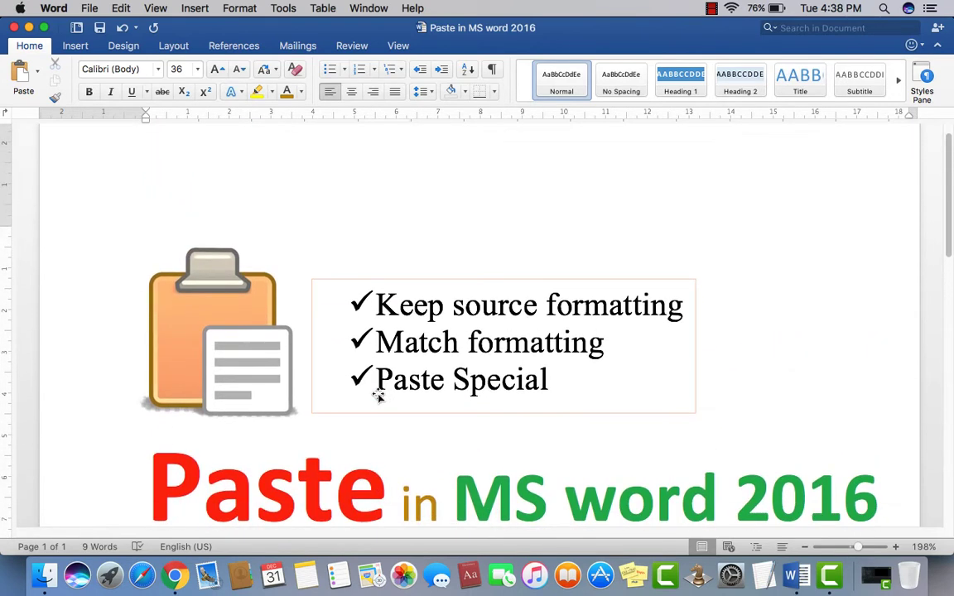
scroll(377, 395, up, 3)
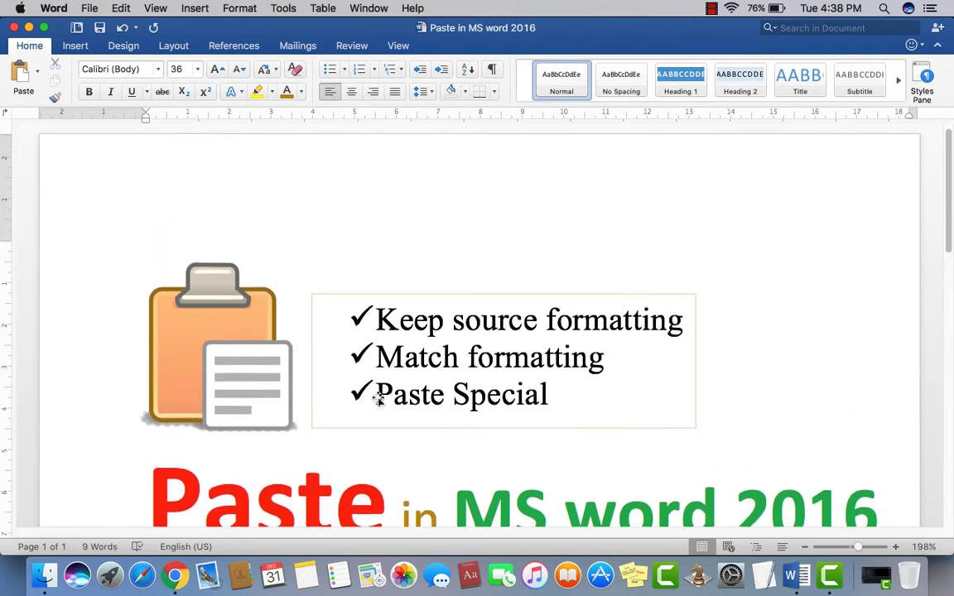
scroll(378, 394, down, 6)
drag(386, 305, 149, 295)
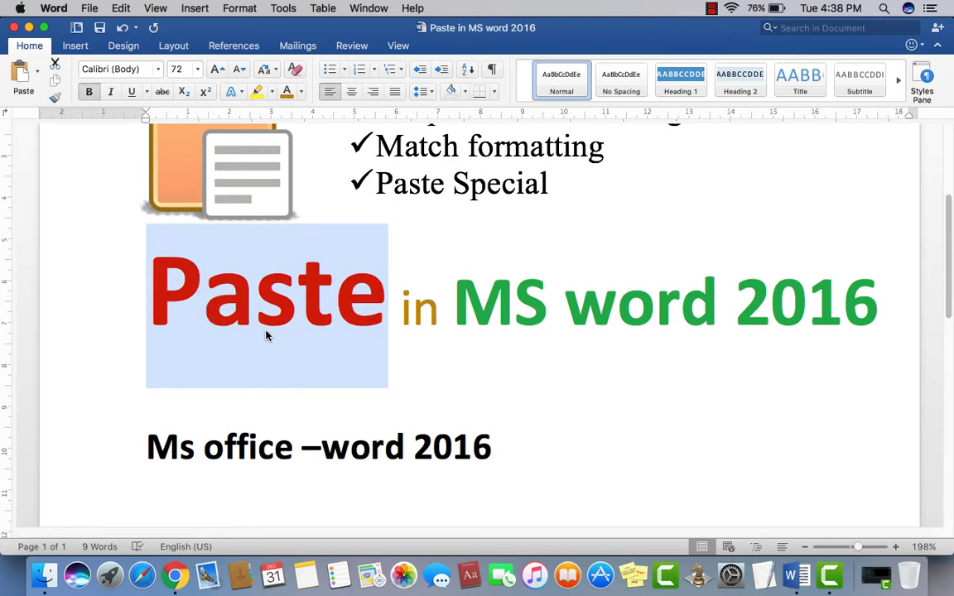
drag(351, 307, 152, 261)
click(56, 82)
click(225, 451)
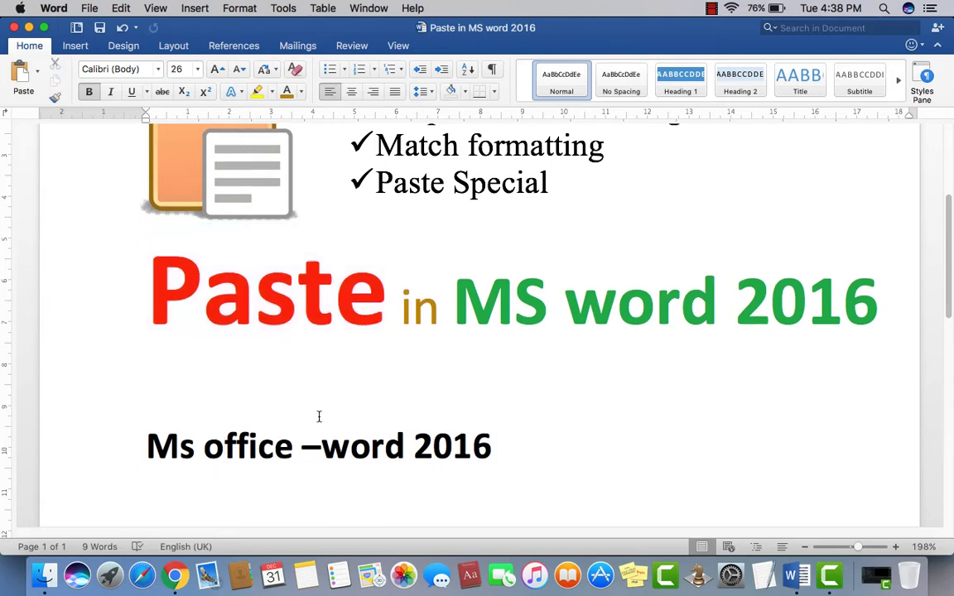
- Paste 'Paste' below the heading, then cut the pasted word back out
scroll(320, 415, down, 3)
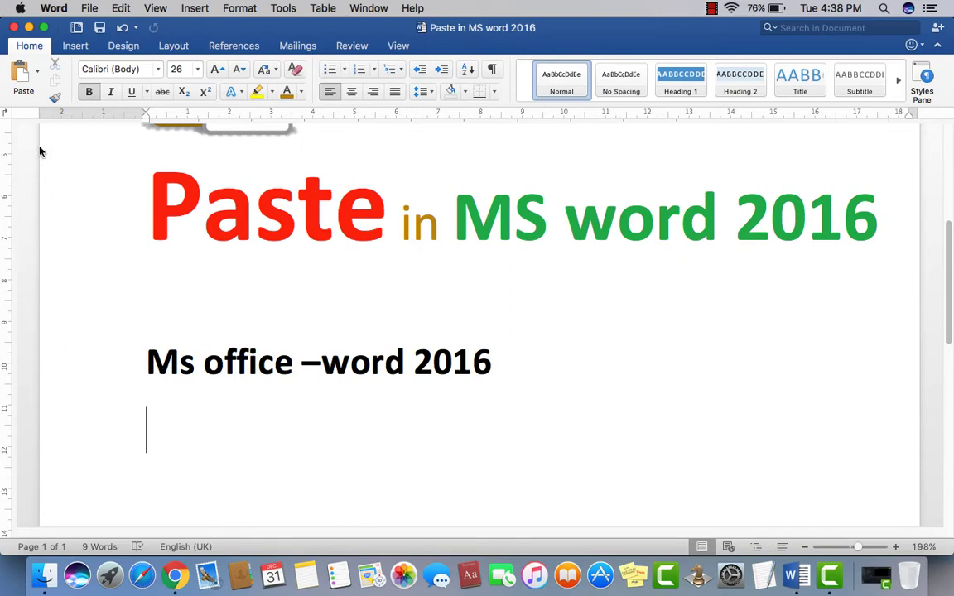
click(20, 72)
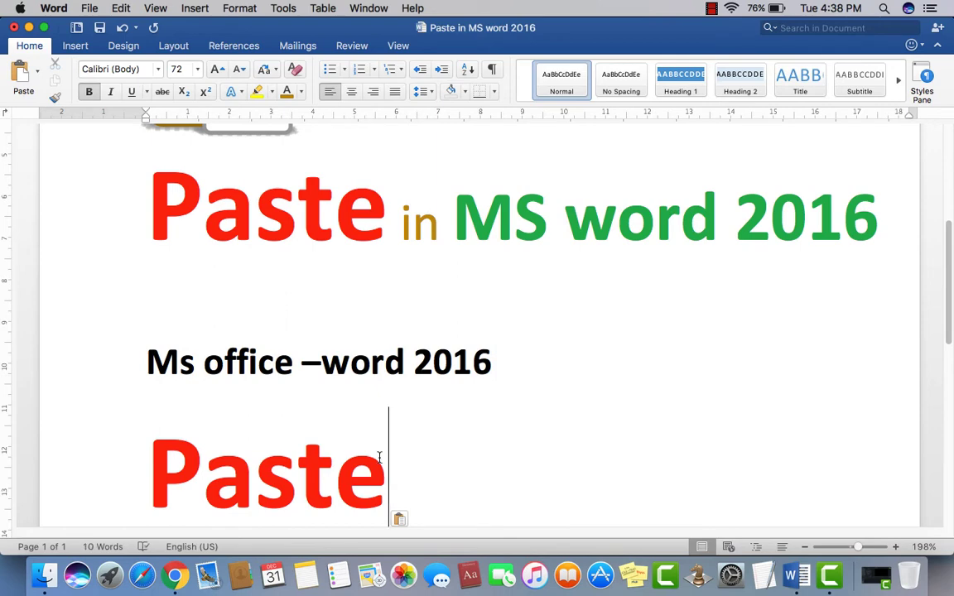
scroll(379, 458, down, 1)
scroll(380, 458, up, 5)
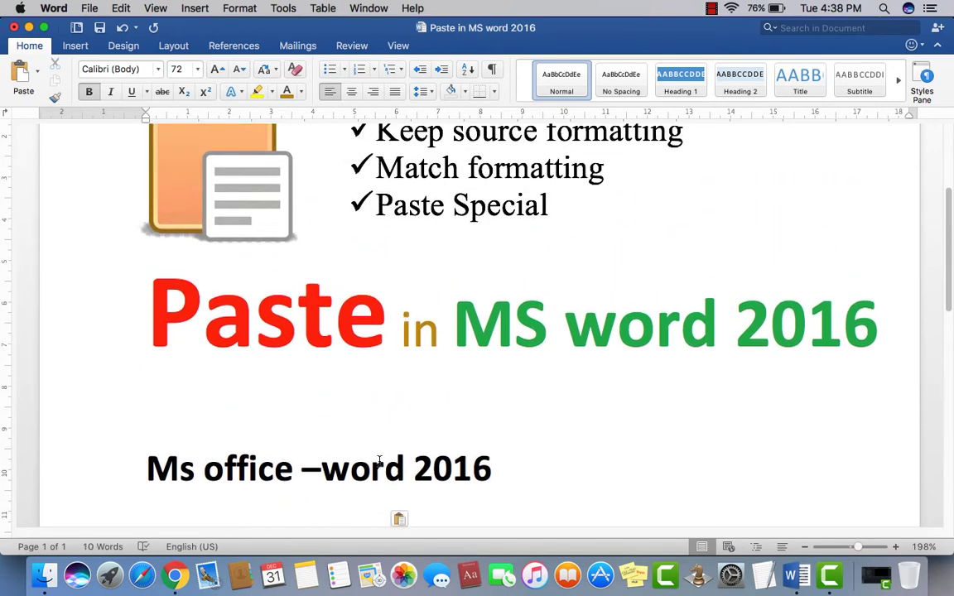
scroll(379, 458, down, 5)
drag(398, 394, 135, 391)
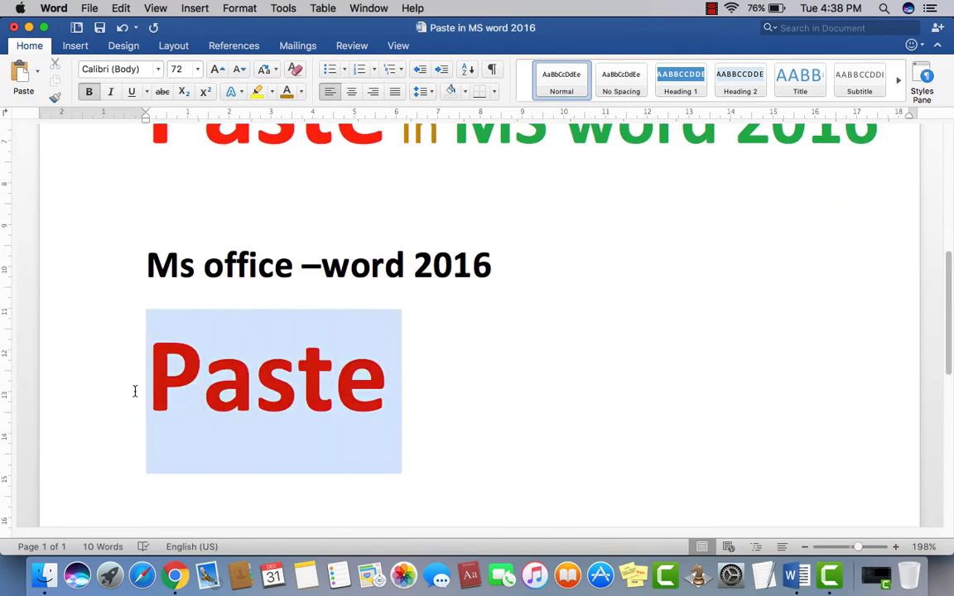
key(super+x)
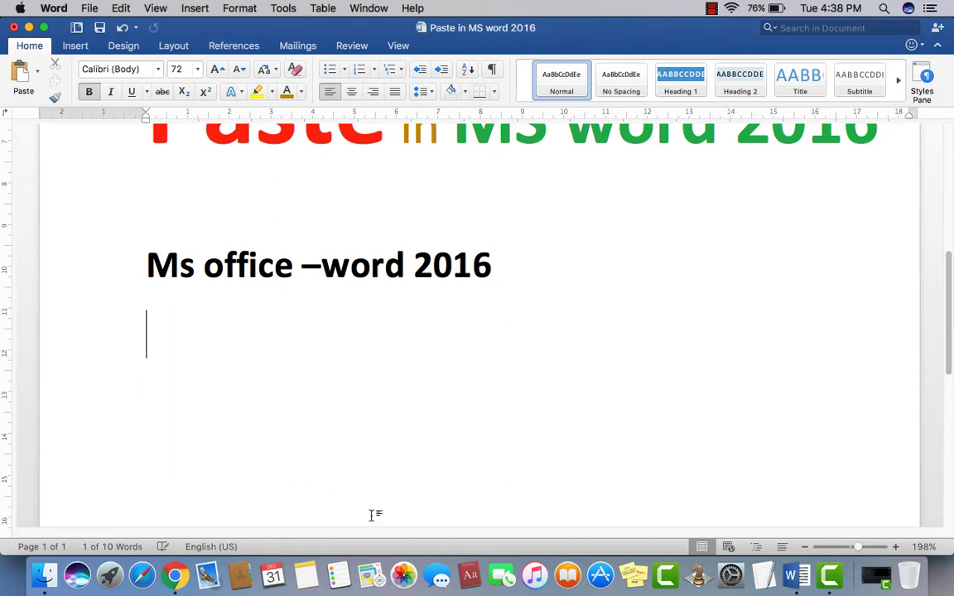
- Select the whole 'Ms office –word 2016' heading line
scroll(364, 488, down, 1)
scroll(364, 488, up, 3)
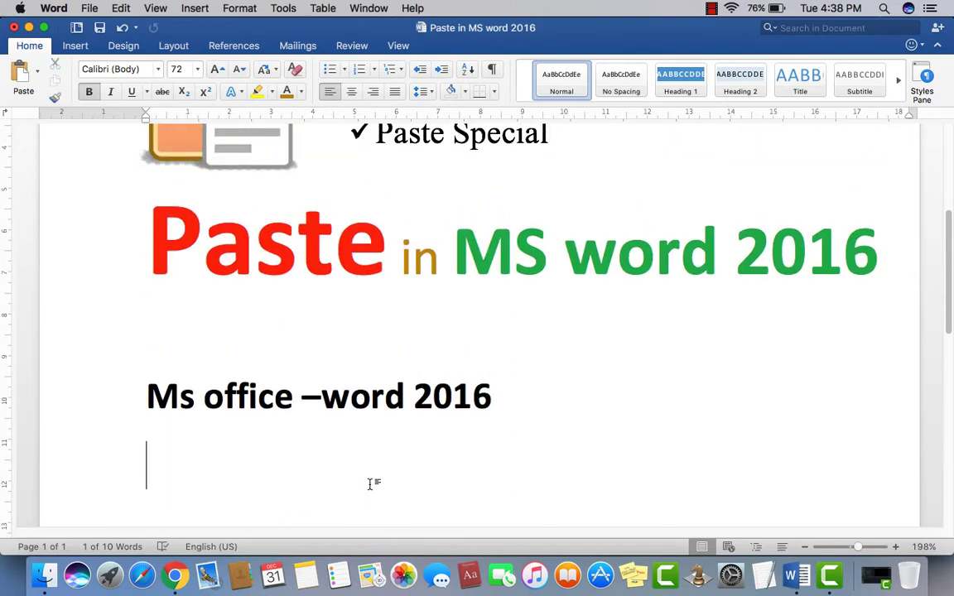
scroll(372, 472, up, 3)
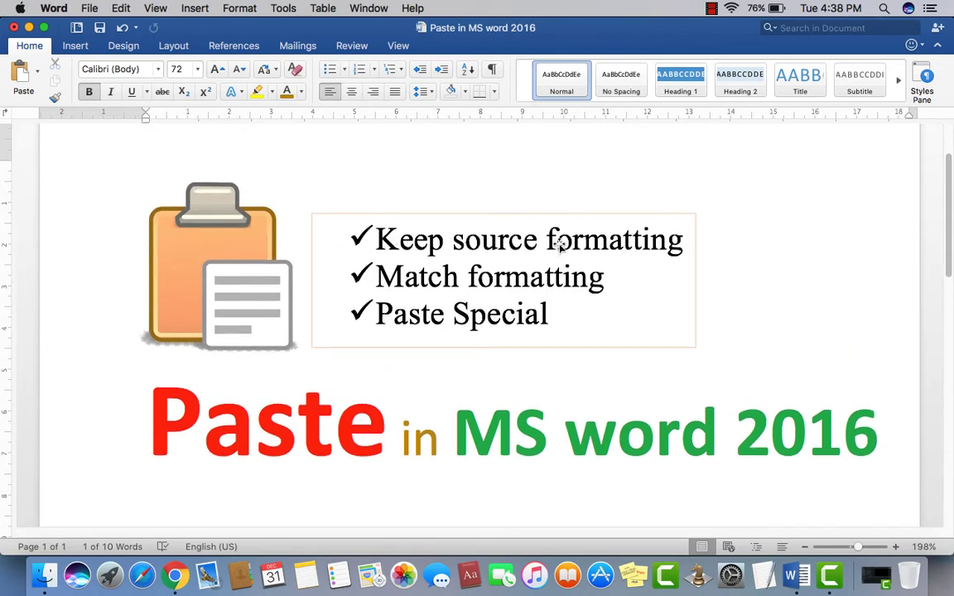
scroll(332, 411, up, 2)
scroll(332, 410, down, 2)
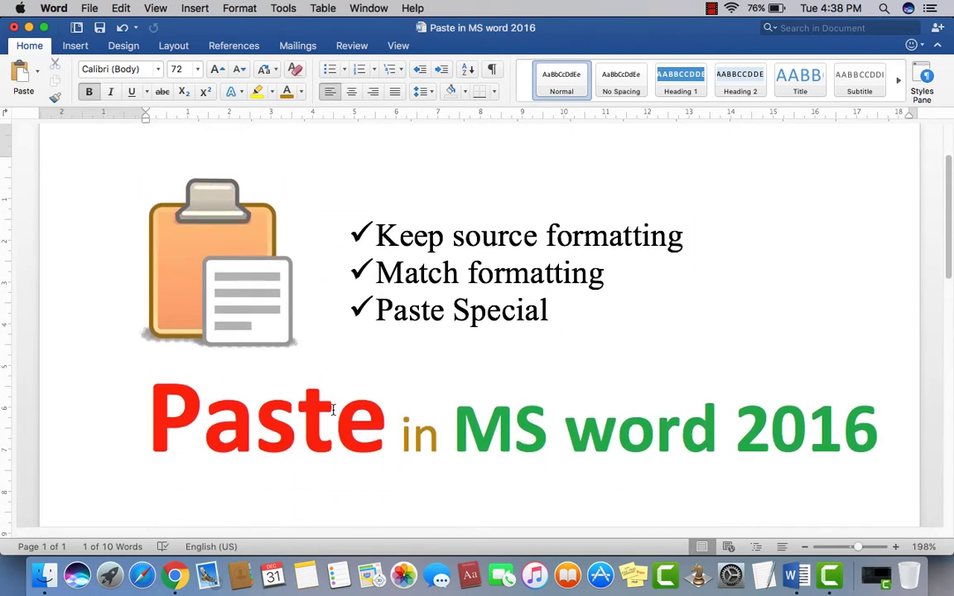
scroll(332, 410, down, 1)
scroll(334, 400, up, 3)
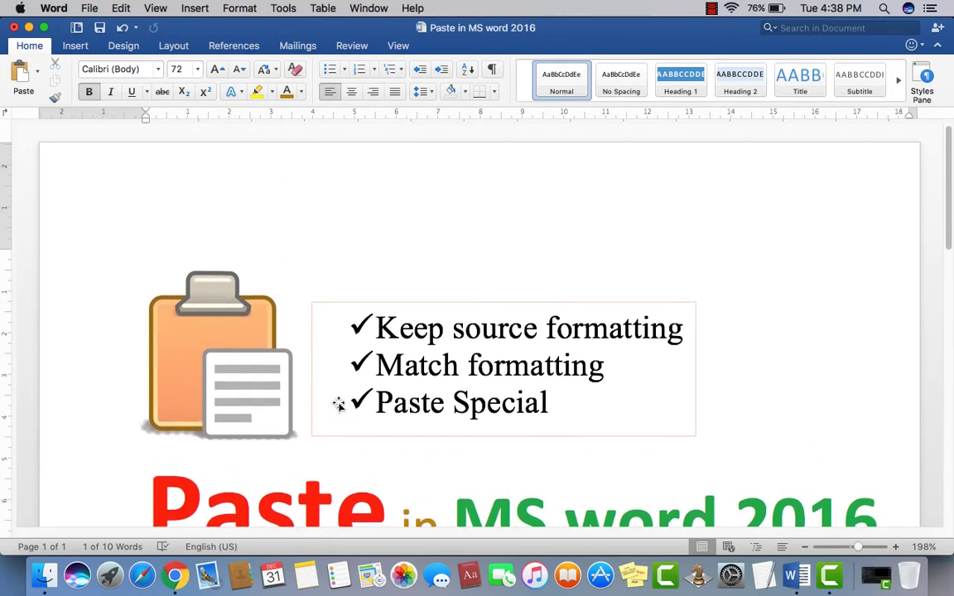
scroll(336, 400, down, 6)
click(506, 393)
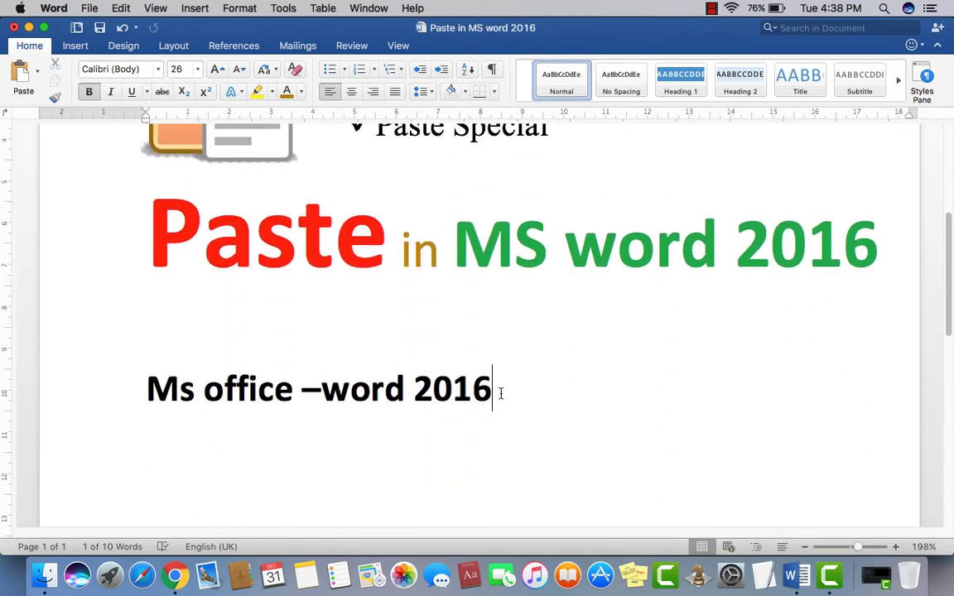
drag(501, 393, 168, 435)
click(226, 412)
drag(493, 392, 146, 351)
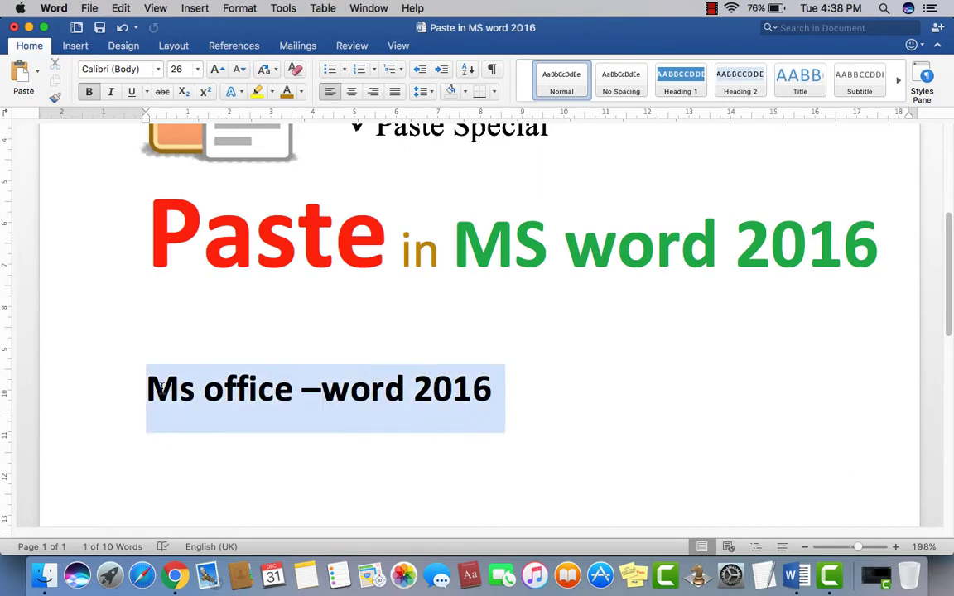
click(313, 461)
drag(504, 402, 183, 369)
click(355, 445)
drag(494, 387, 147, 372)
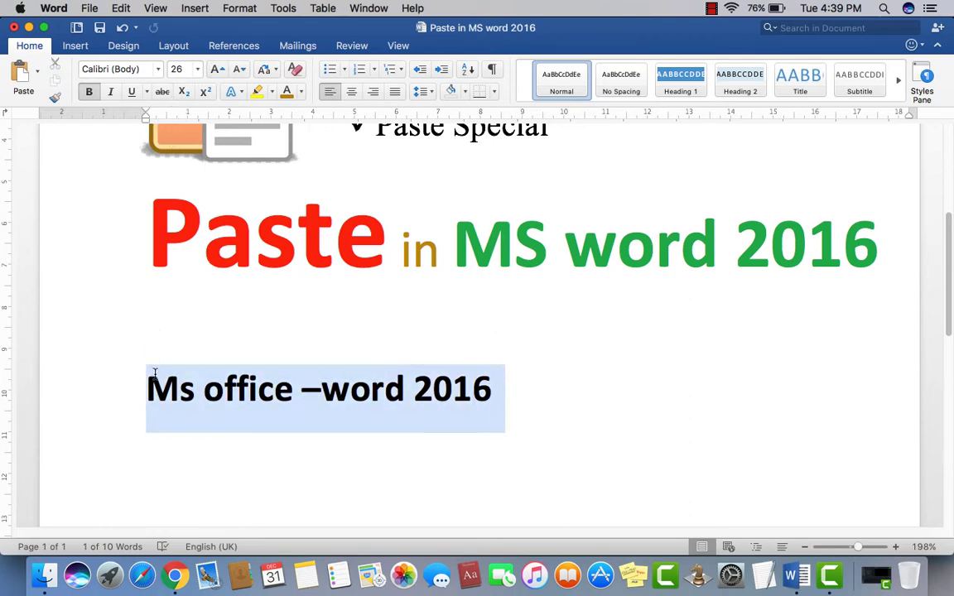
- Apply the Apple Chancery font and a dark green font colour to the heading
click(158, 71)
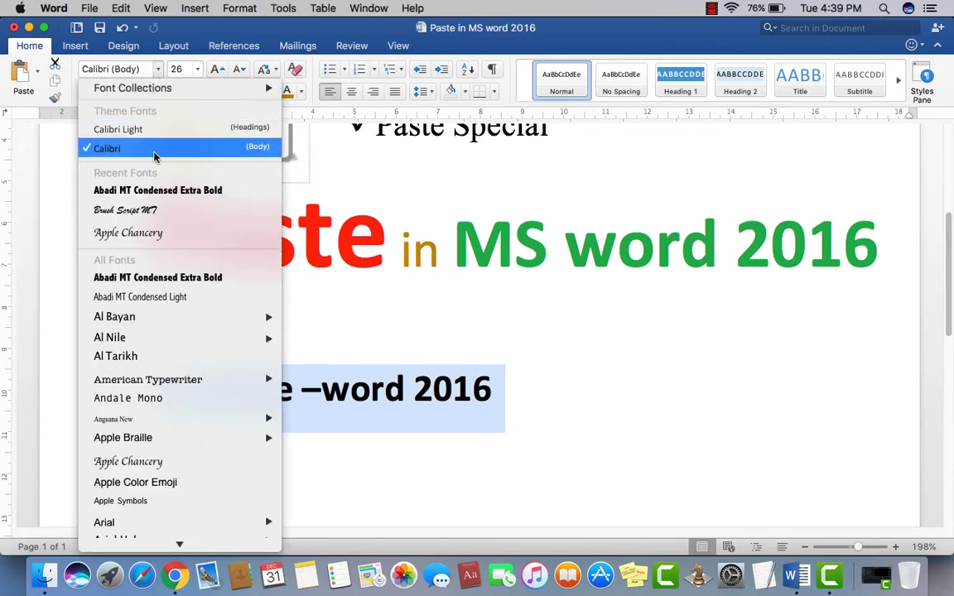
scroll(156, 245, down, 3)
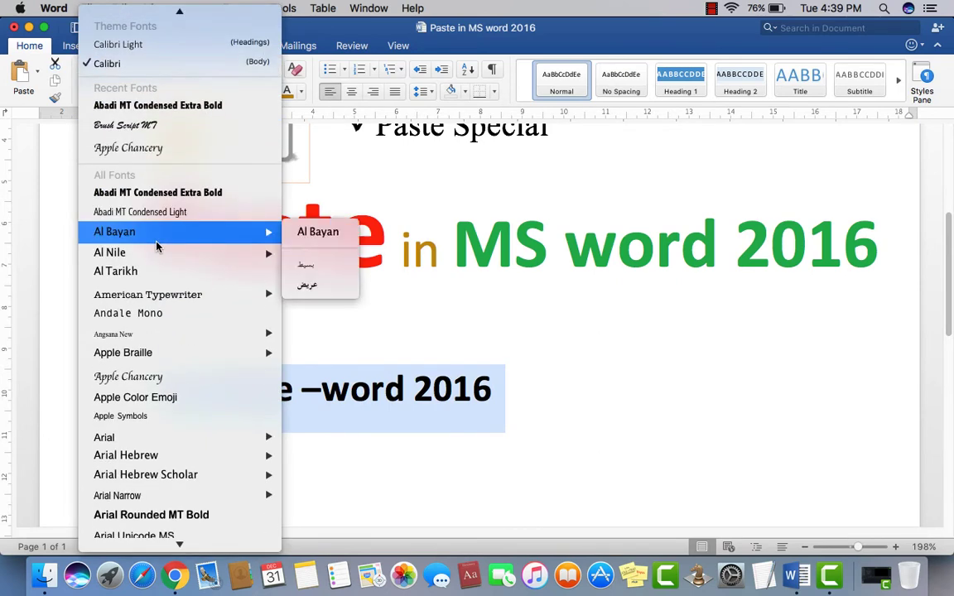
click(164, 382)
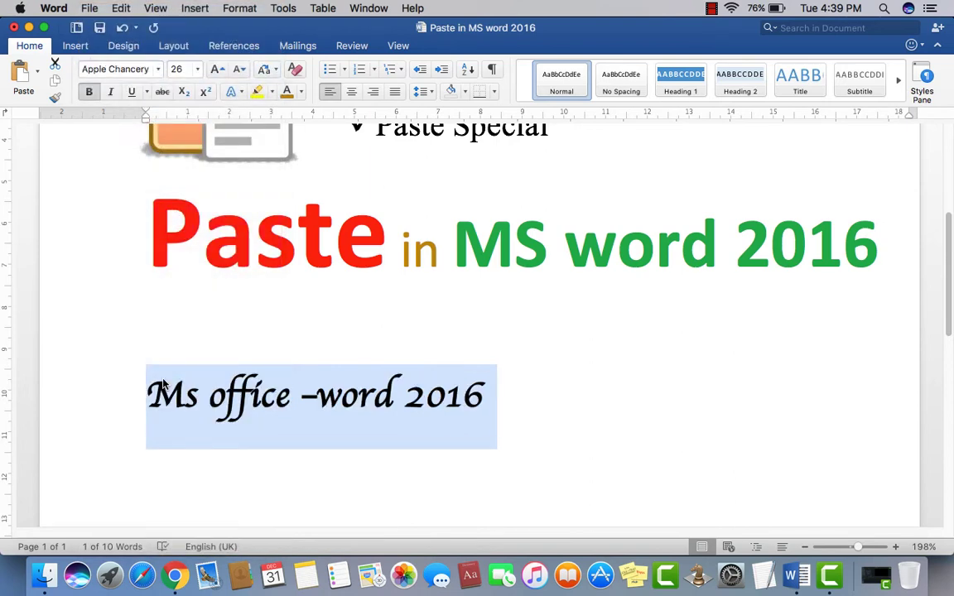
drag(487, 406, 147, 397)
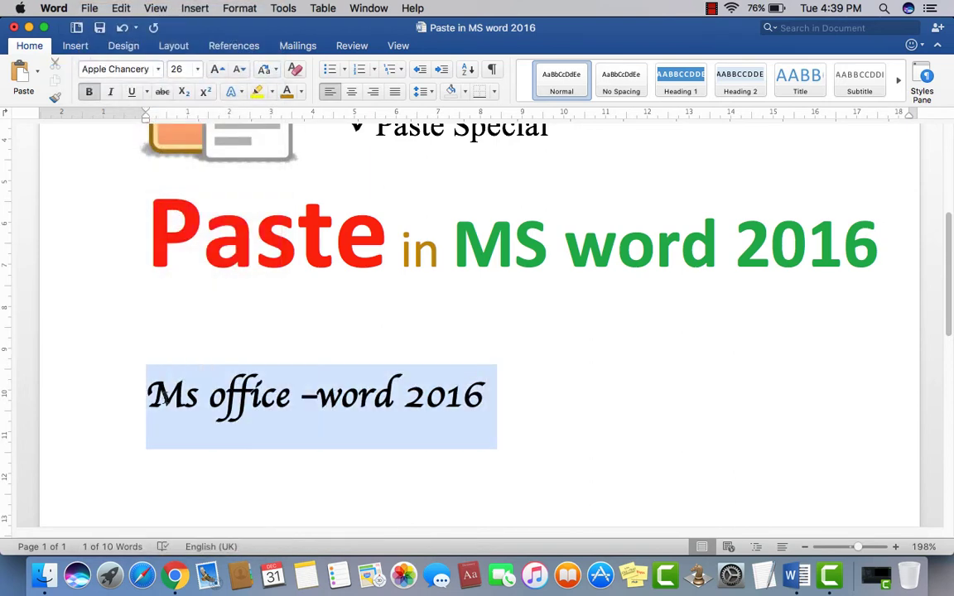
click(303, 93)
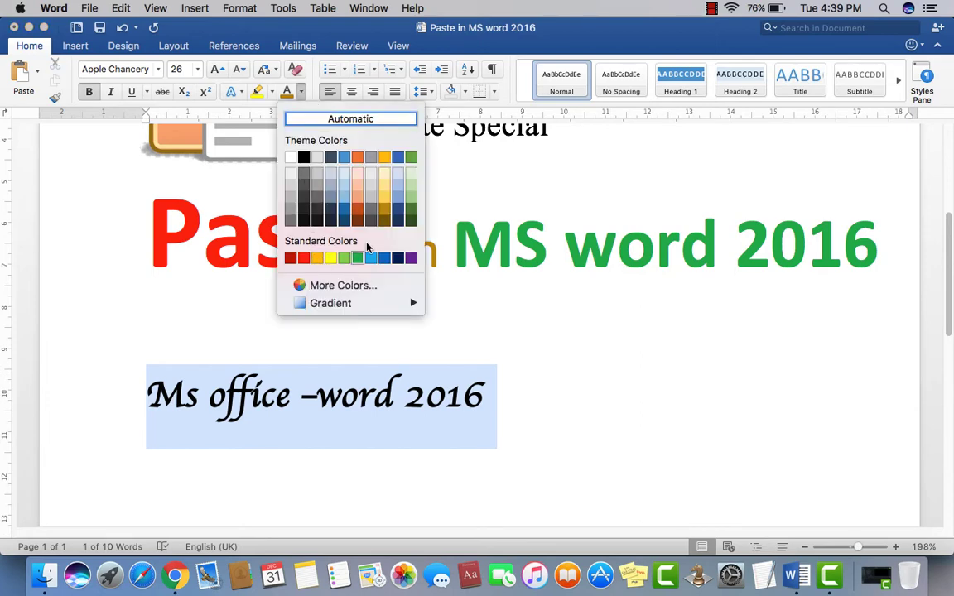
click(411, 216)
click(428, 434)
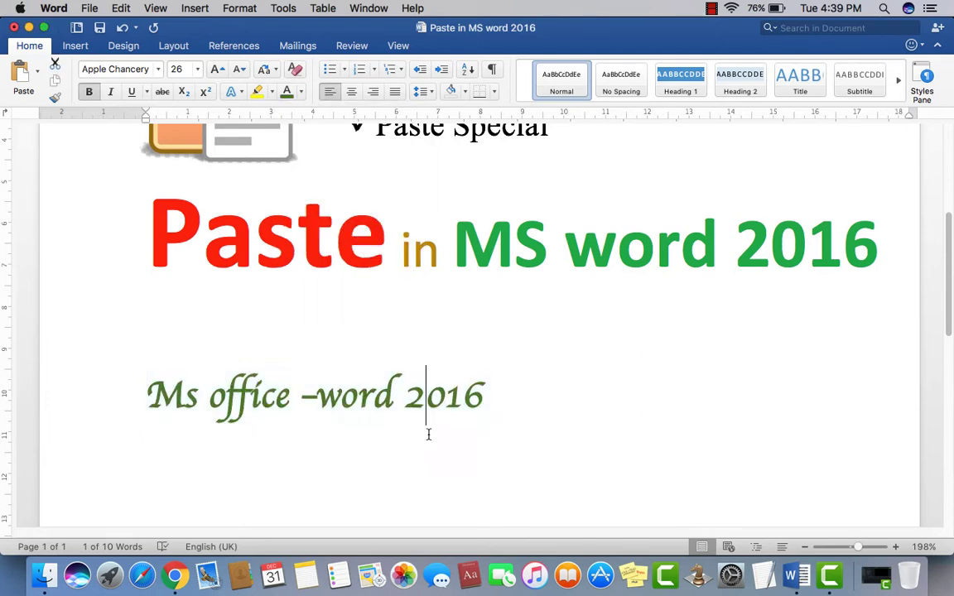
- Remove the extra empty line after the heading and select the green heading line
click(498, 398)
key(Return)
key(BackSpace)
drag(500, 397, 187, 405)
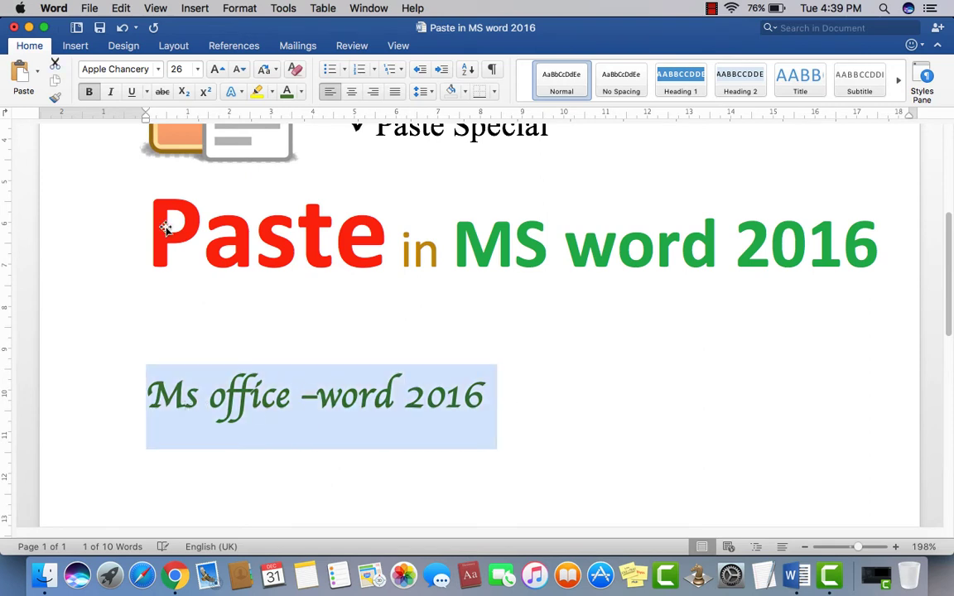
- Copy the green heading, paste it twice beneath, and select the second copy
click(55, 83)
click(145, 463)
click(23, 72)
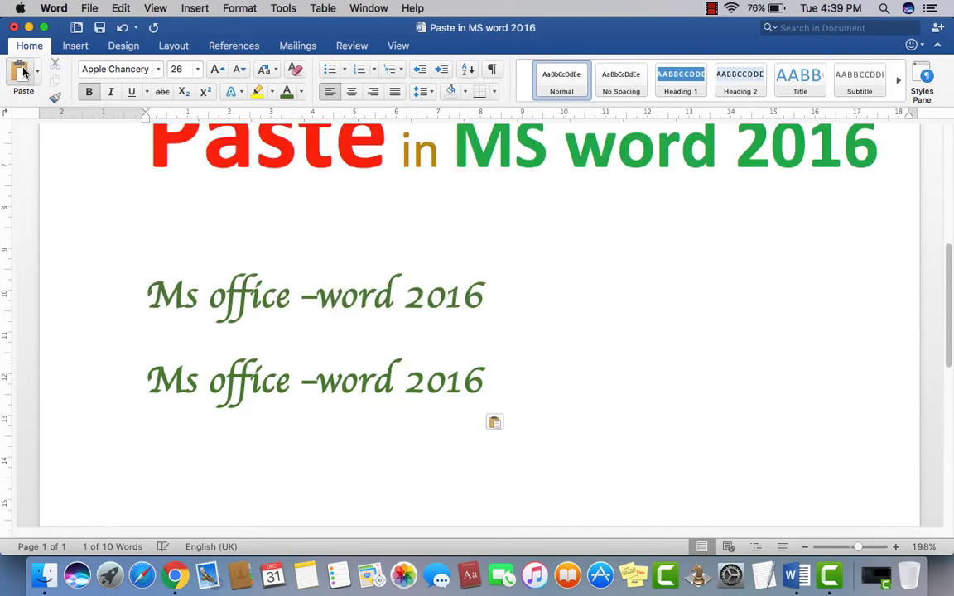
click(22, 72)
scroll(331, 364, up, 5)
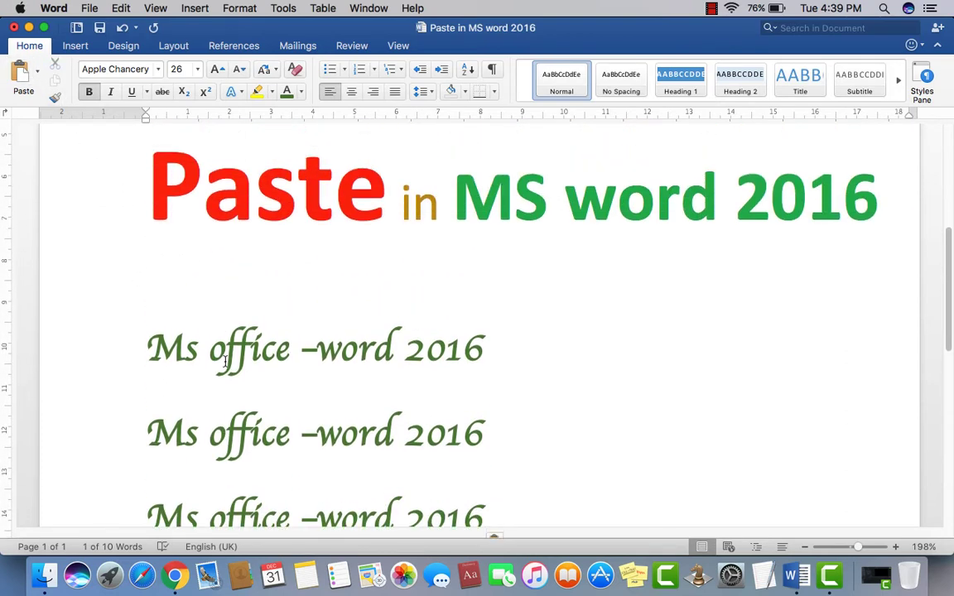
click(491, 353)
drag(99, 331, 101, 394)
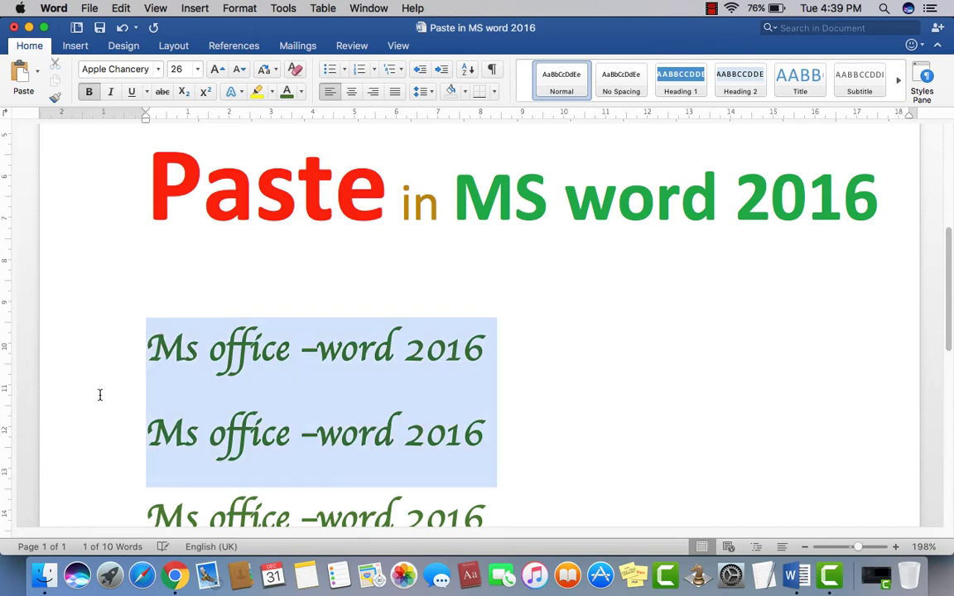
click(99, 434)
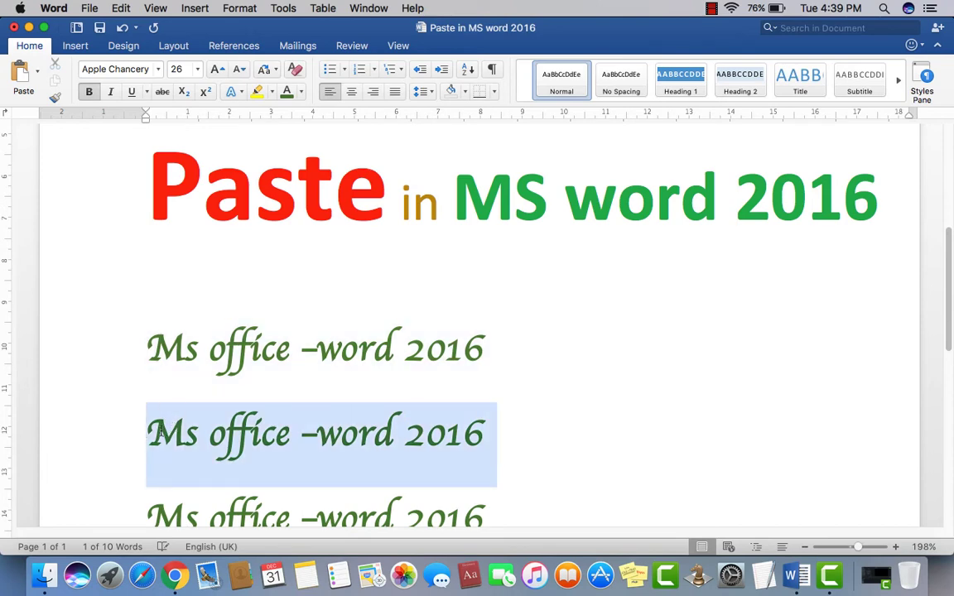
- Give the second line Abadi MT Condensed Extra Bold and colour the third line orange
click(157, 70)
click(138, 217)
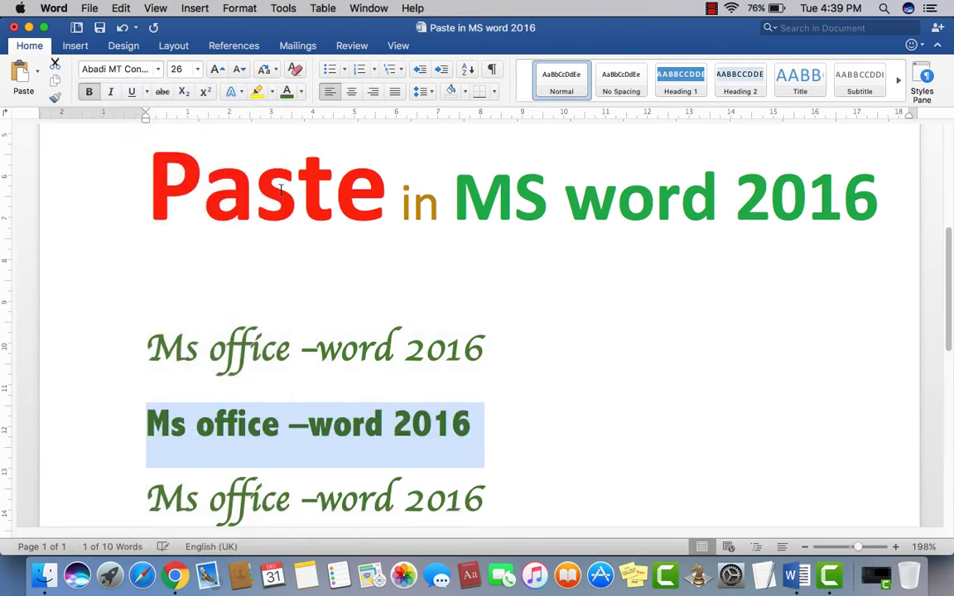
drag(475, 523, 142, 427)
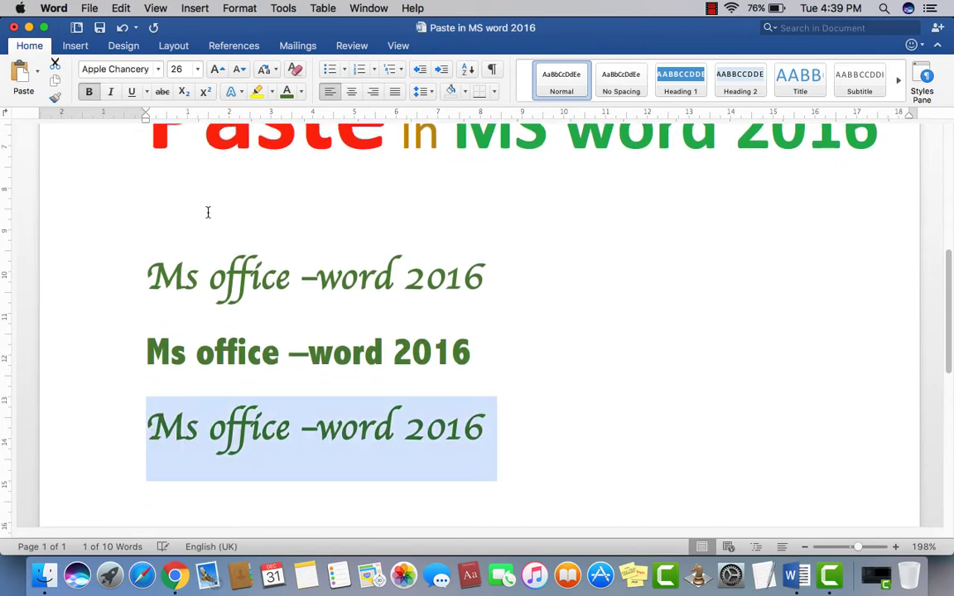
click(157, 69)
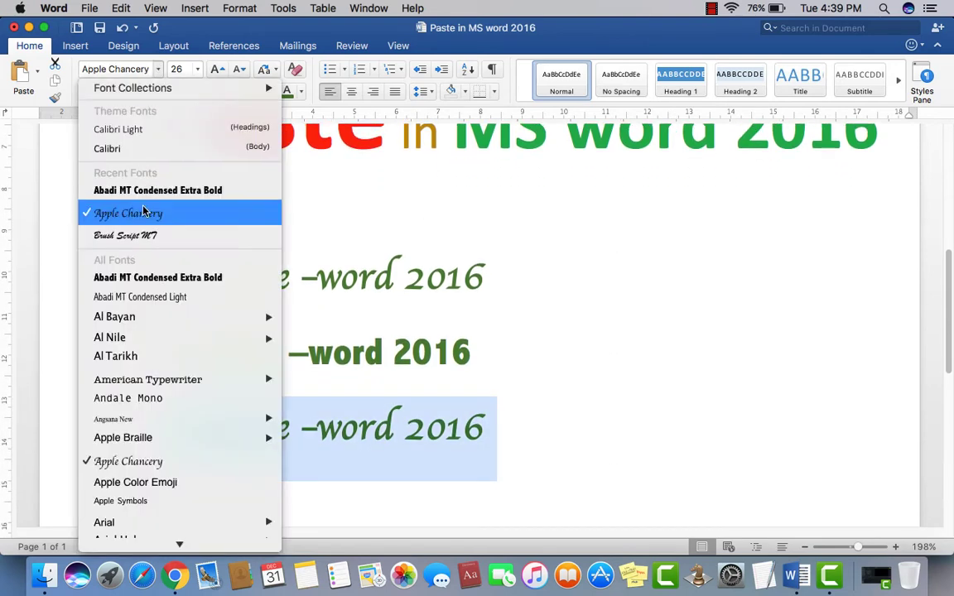
key(Escape)
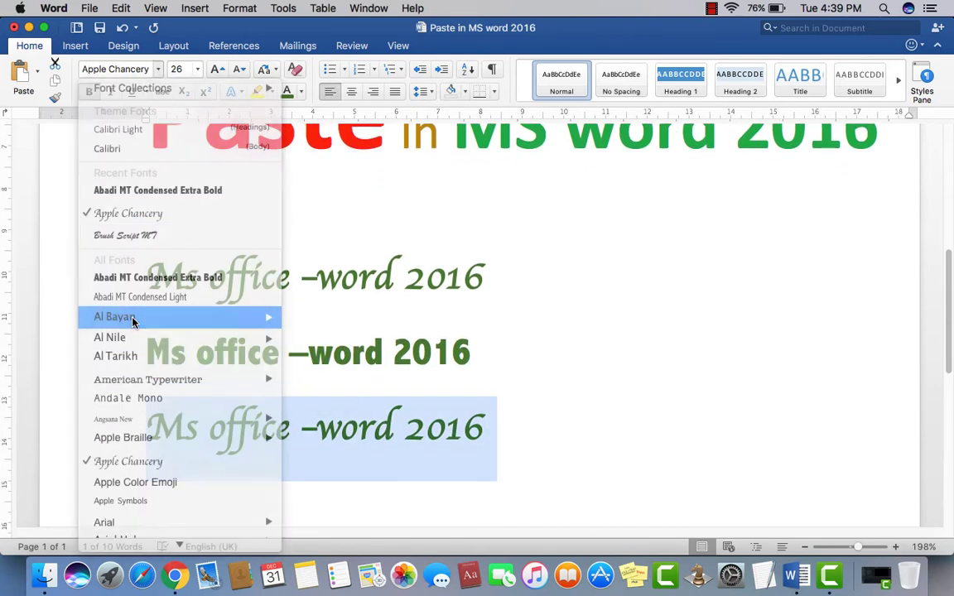
click(300, 91)
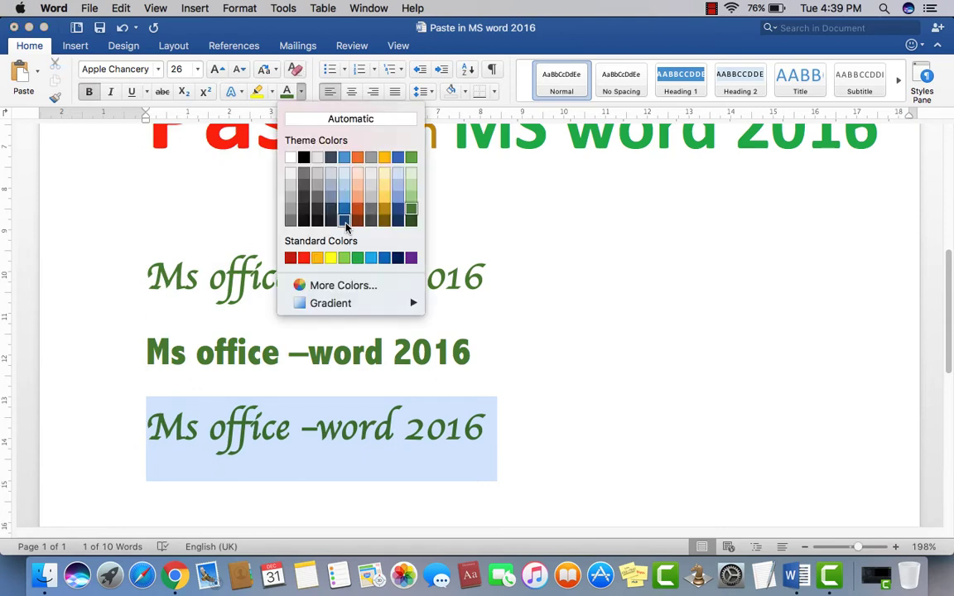
click(358, 213)
- Colour the second line gold
drag(455, 348, 183, 334)
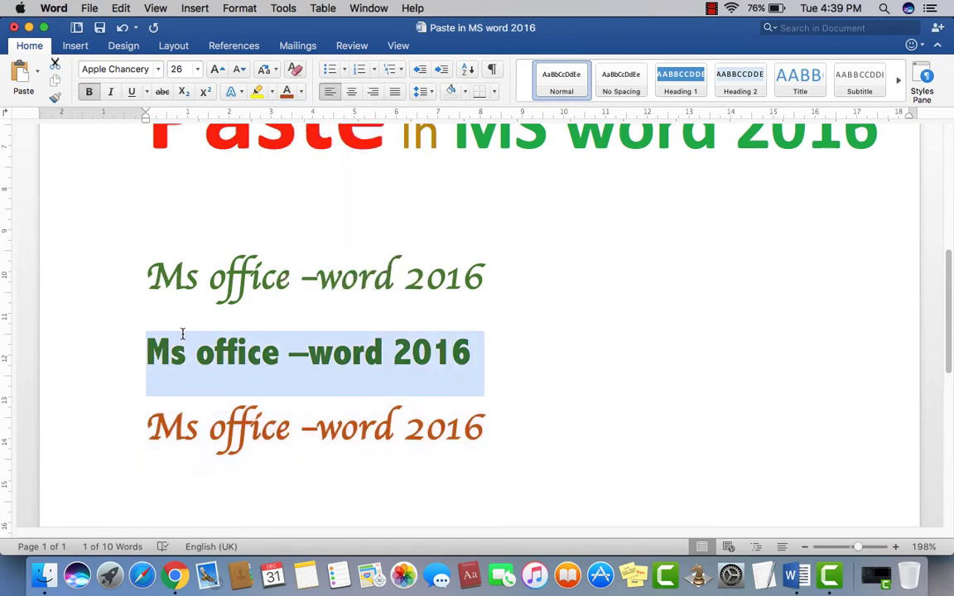
click(303, 92)
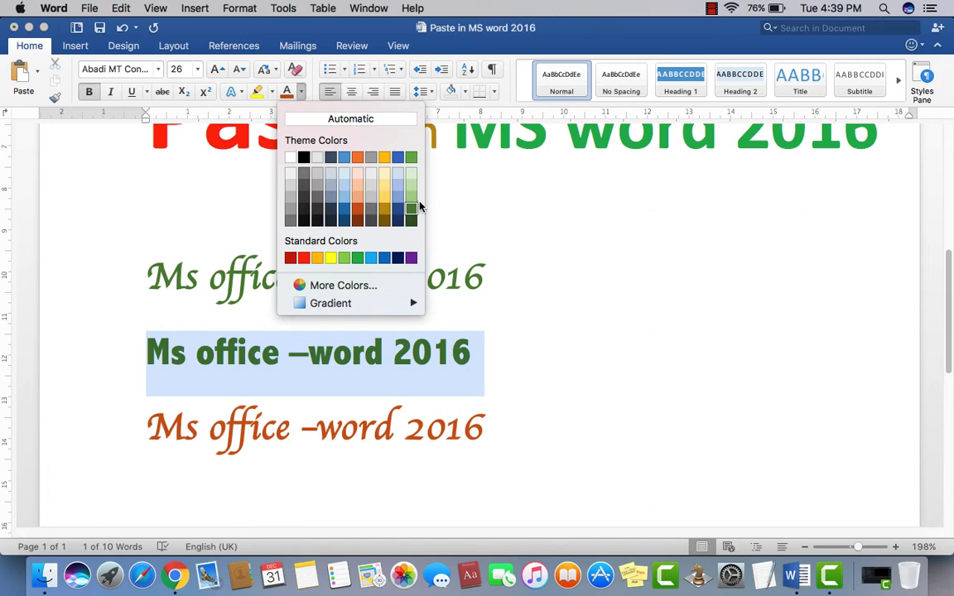
click(385, 202)
click(464, 373)
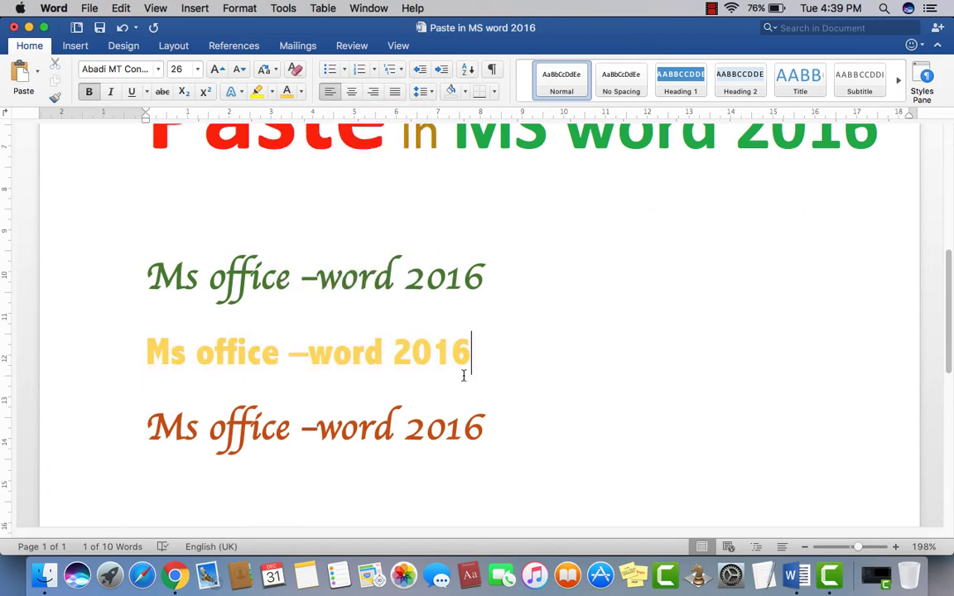
scroll(462, 377, down, 2)
scroll(459, 356, up, 3)
- Add an empty line below the orange third line
drag(493, 326, 153, 327)
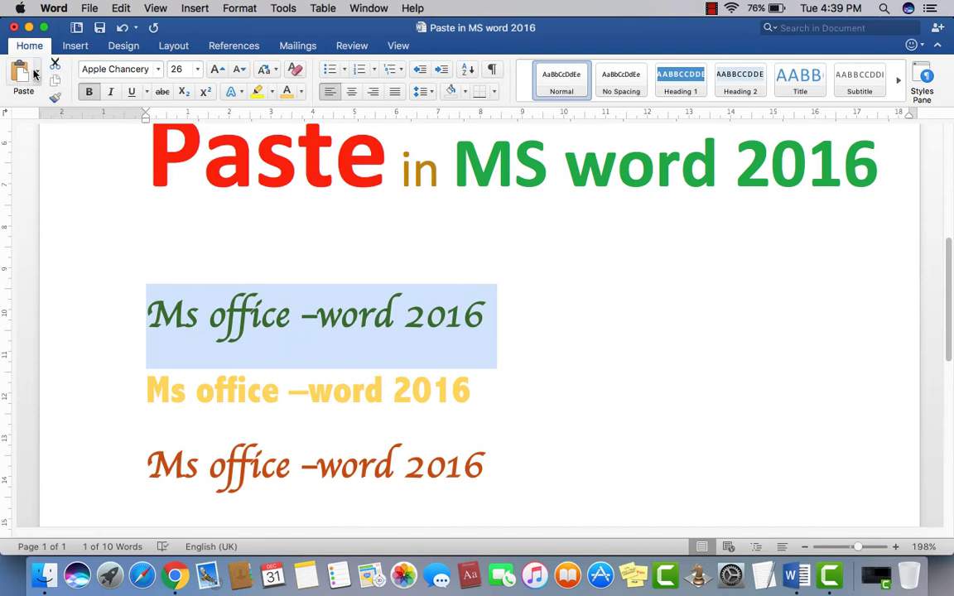
click(347, 407)
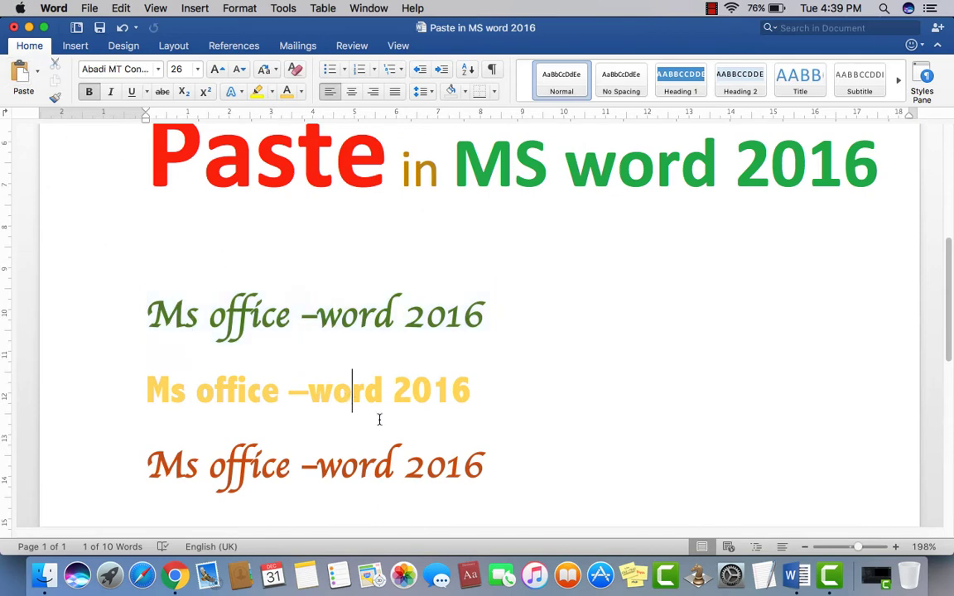
click(487, 482)
key(Return)
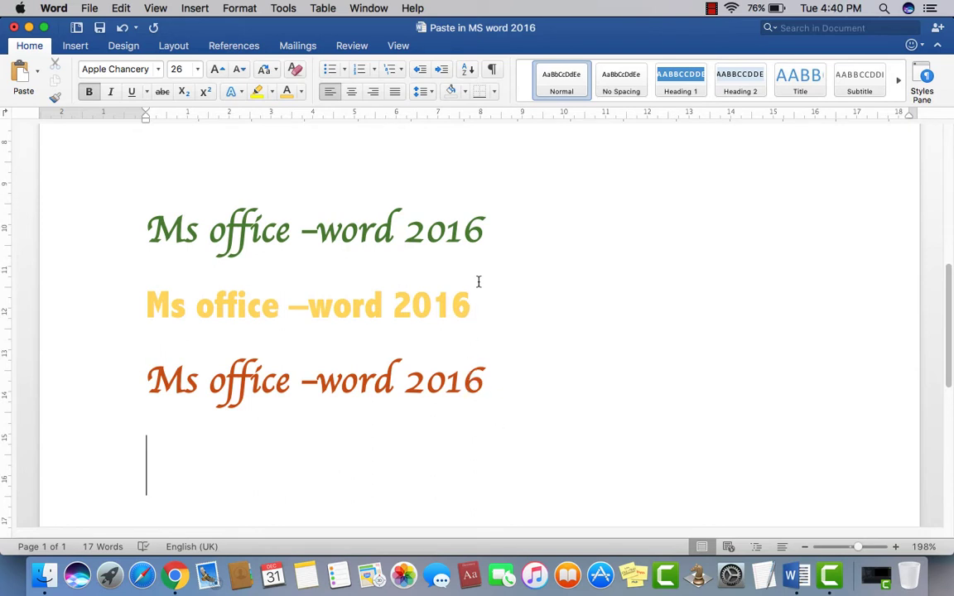
- Paste the green line as a fourth line with Keep Source Formatting and select it
scroll(469, 355, up, 2)
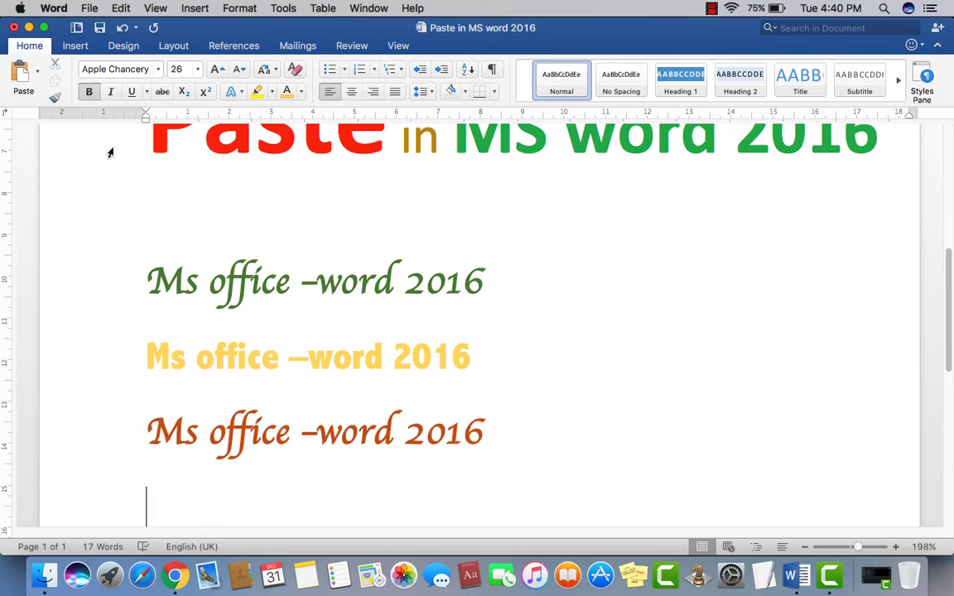
click(38, 77)
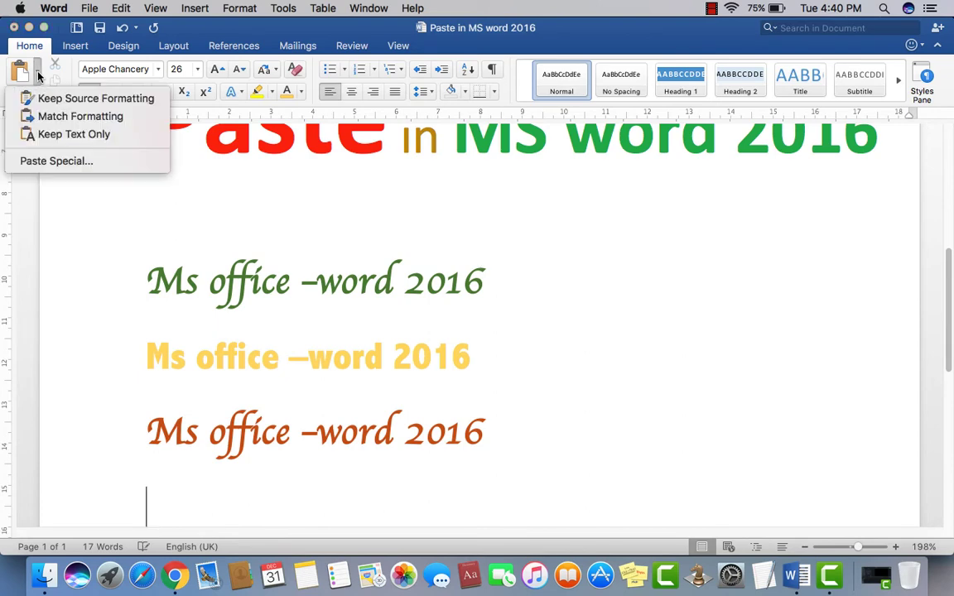
click(110, 101)
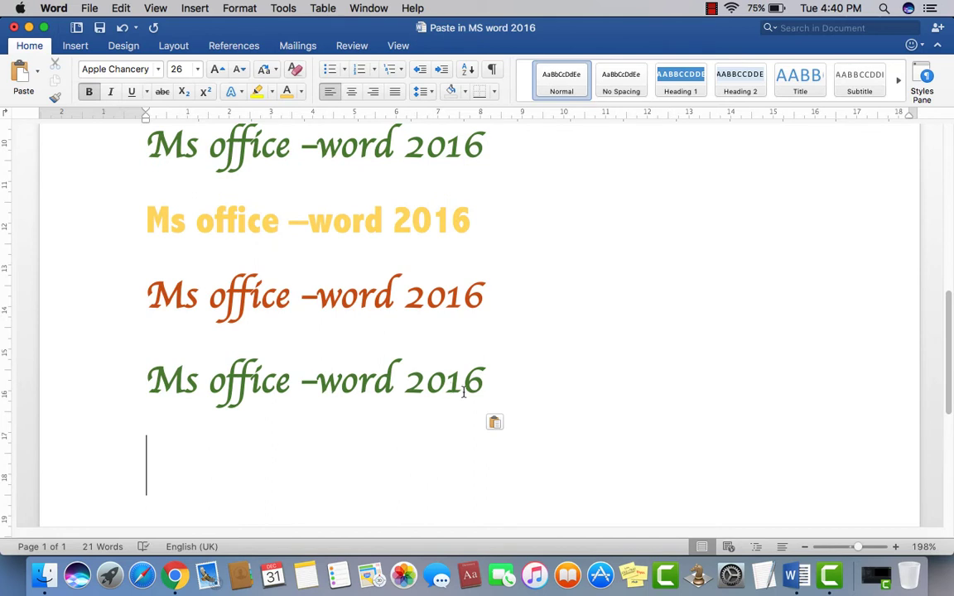
drag(494, 394, 146, 389)
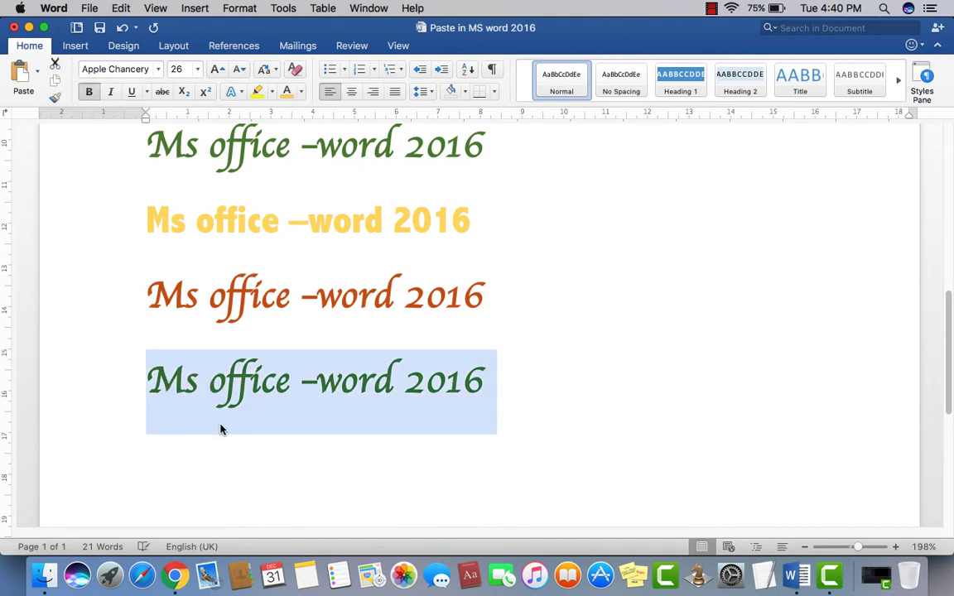
scroll(220, 429, up, 2)
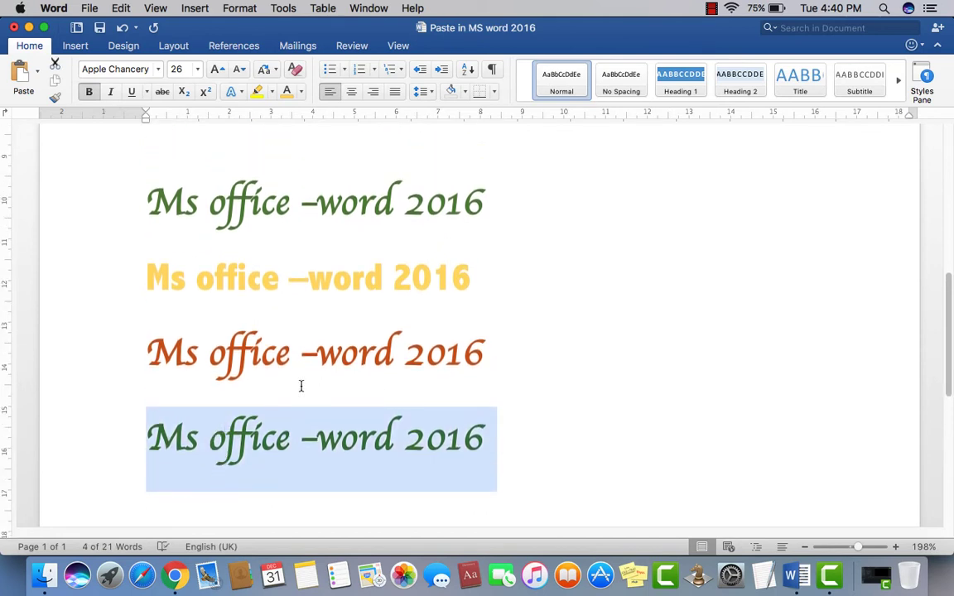
- Copy the bottom green Apple Chancery line, then add an empty line after the gold line
drag(486, 430, 172, 447)
mouse_move(143, 277)
mouse_down()
mouse_move(440, 300)
mouse_move(469, 277)
mouse_move(144, 280)
mouse_up()
click(426, 347)
click(220, 352)
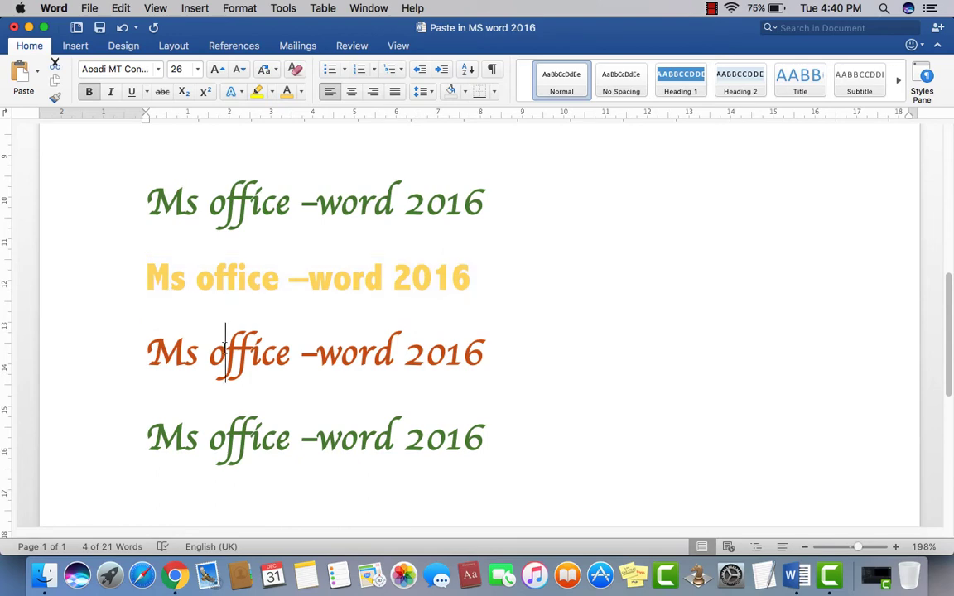
drag(485, 273, 169, 299)
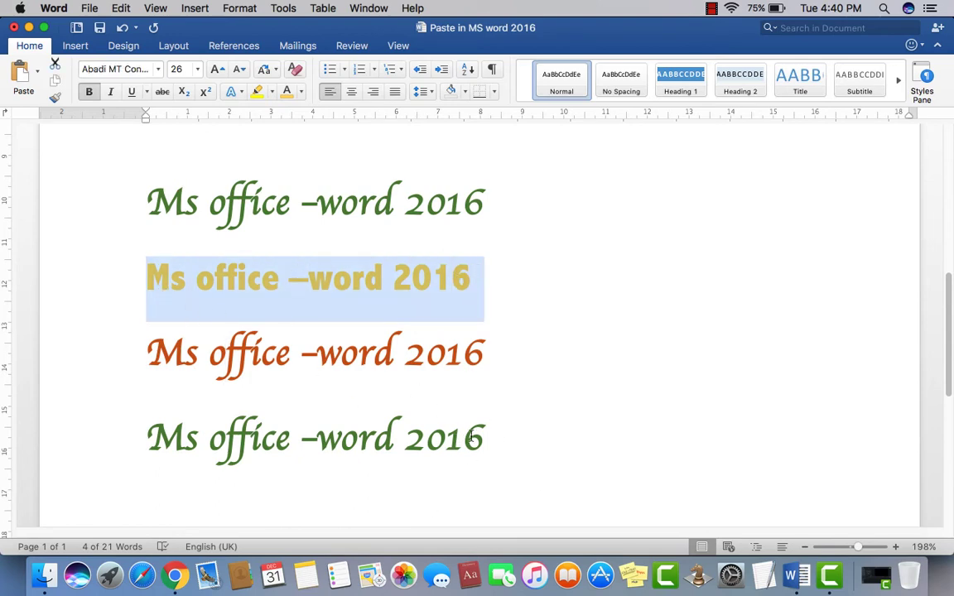
drag(471, 438, 142, 404)
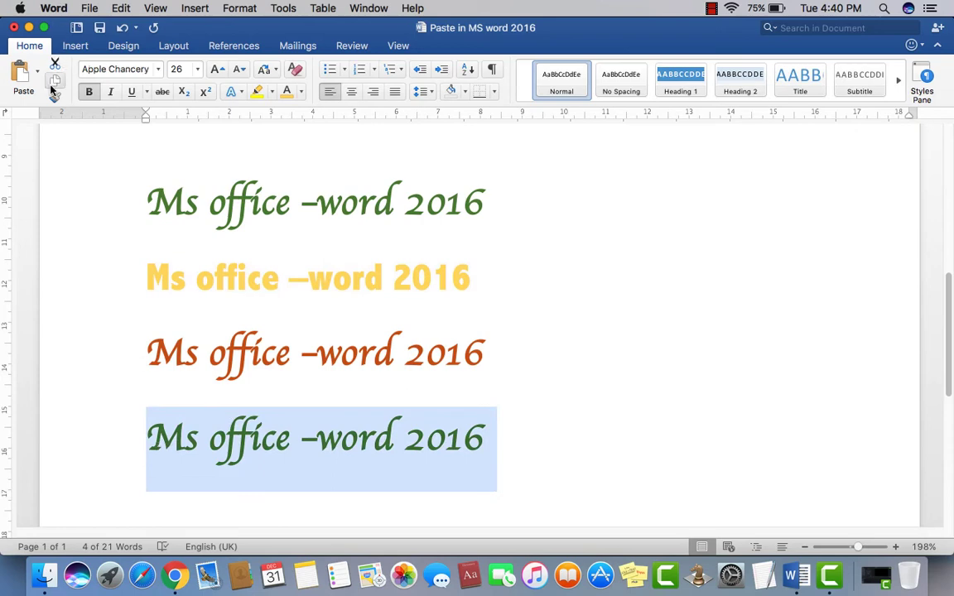
click(53, 83)
click(469, 290)
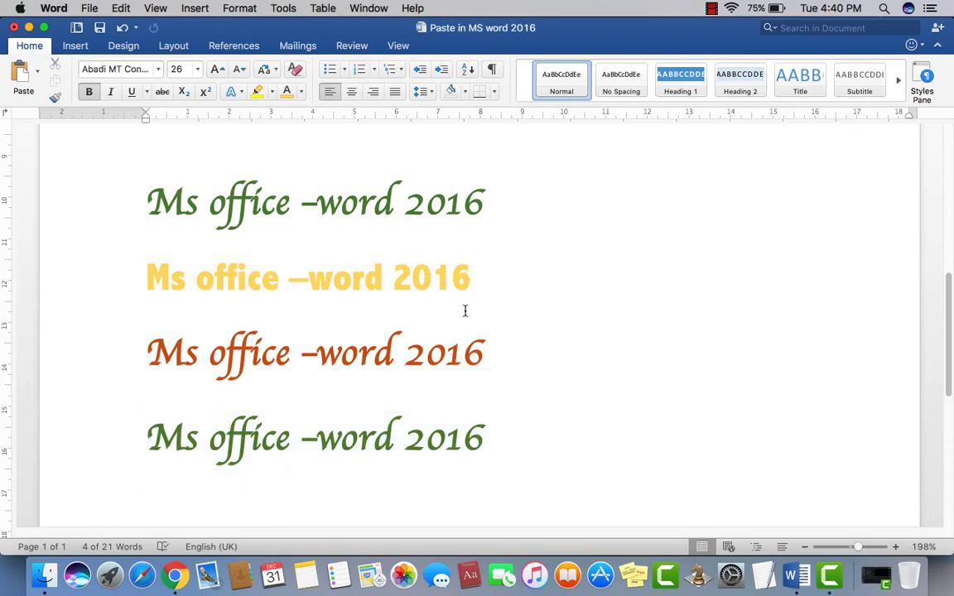
key(Return)
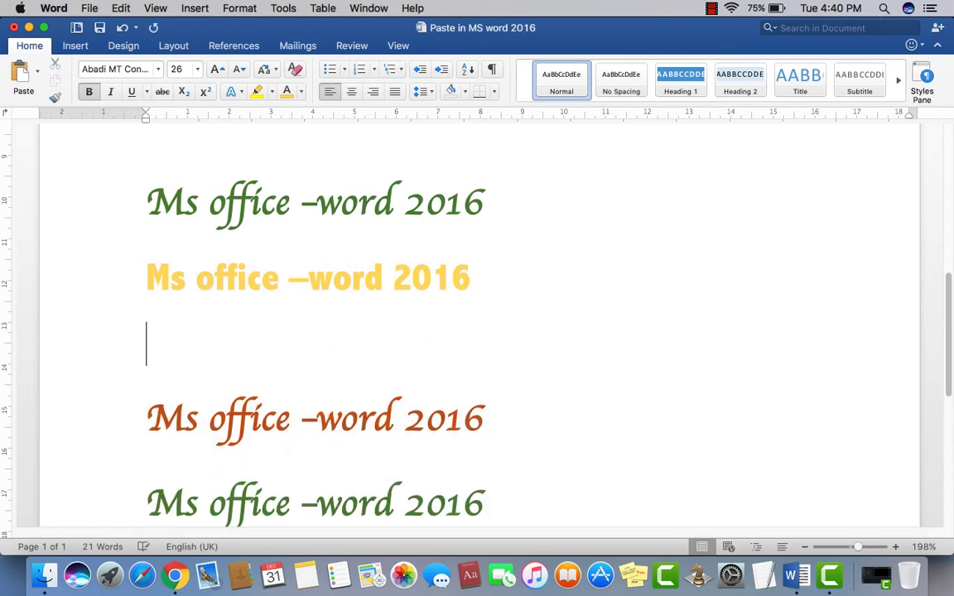
- Paste the copied line into the empty line, matching the surrounding gold formatting
click(38, 71)
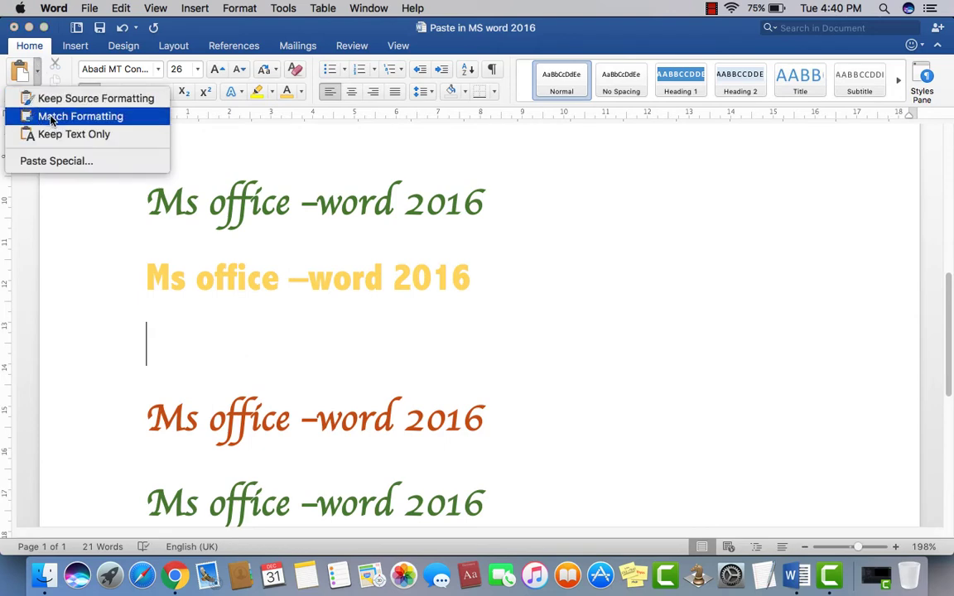
click(51, 119)
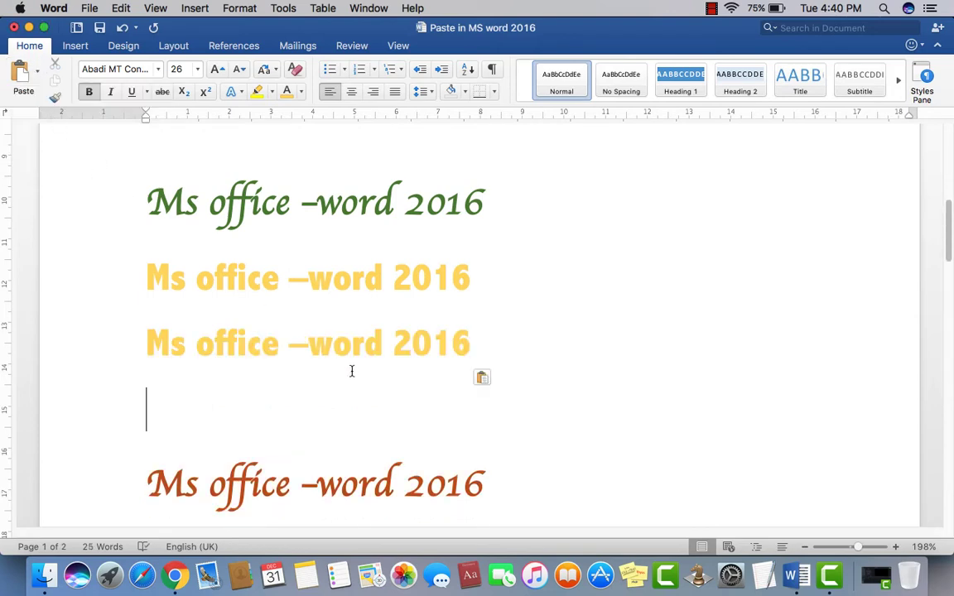
drag(474, 218, 149, 164)
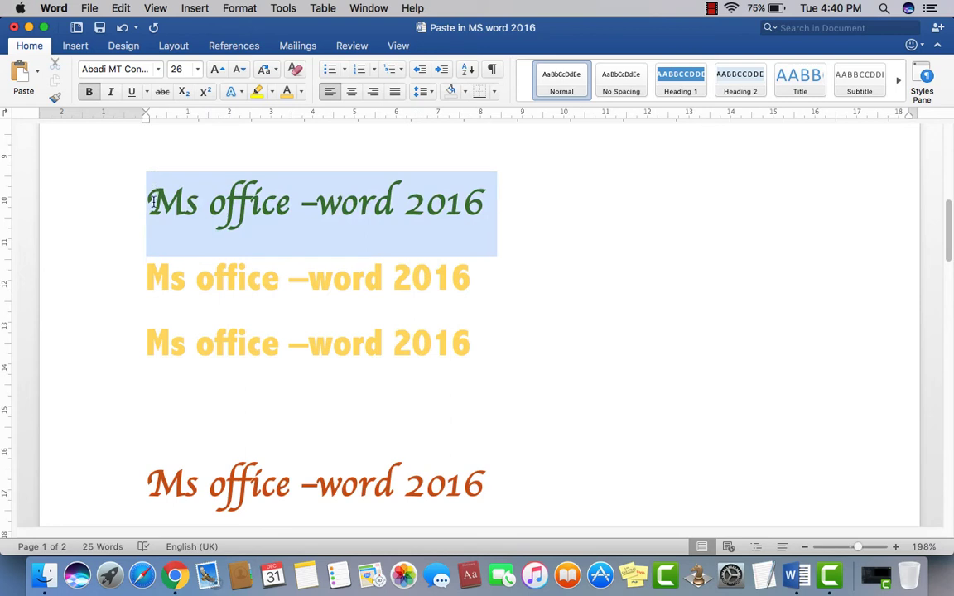
drag(154, 201, 153, 201)
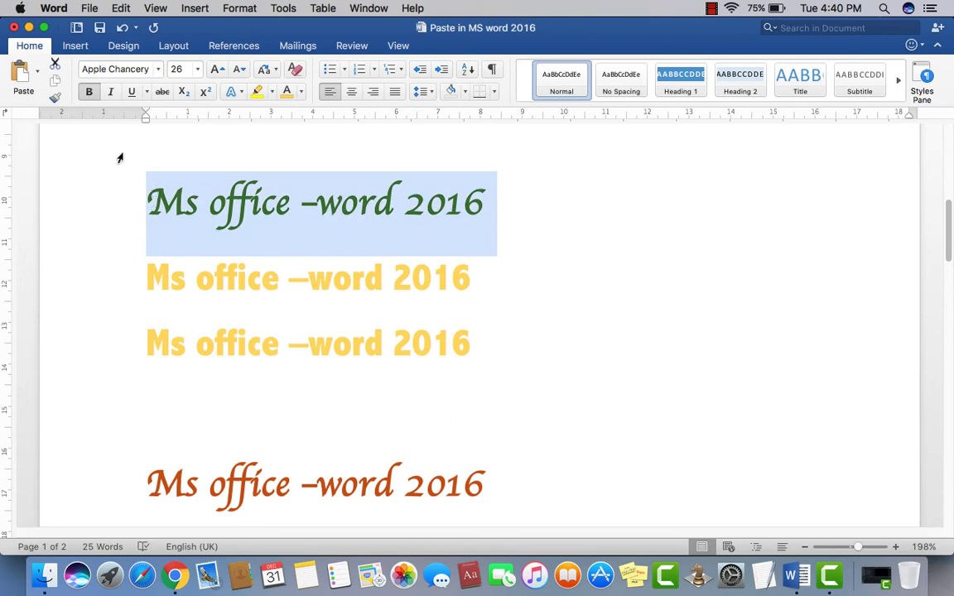
click(161, 341)
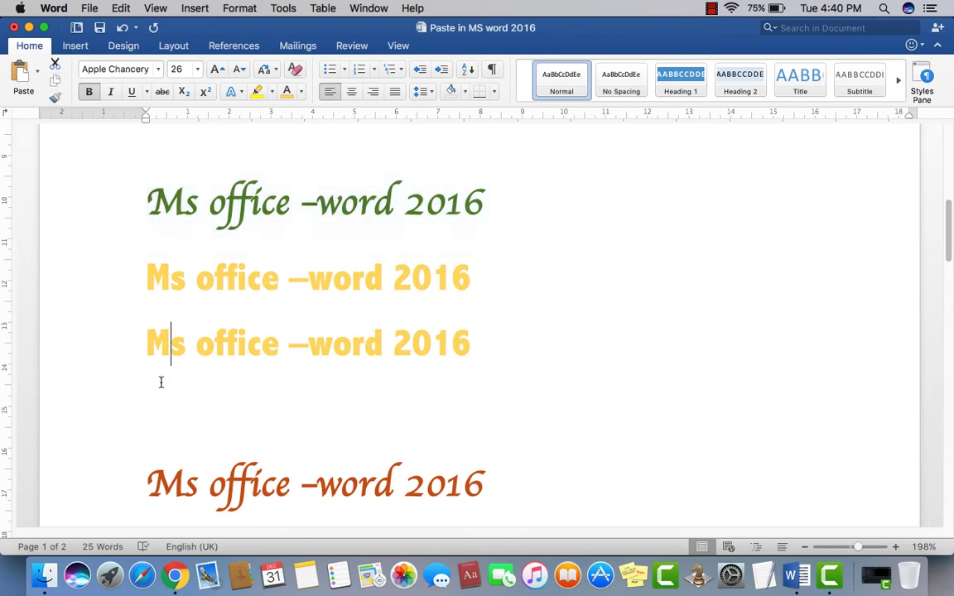
- Paste another matching-formatted copy on a new line below the third line
click(472, 362)
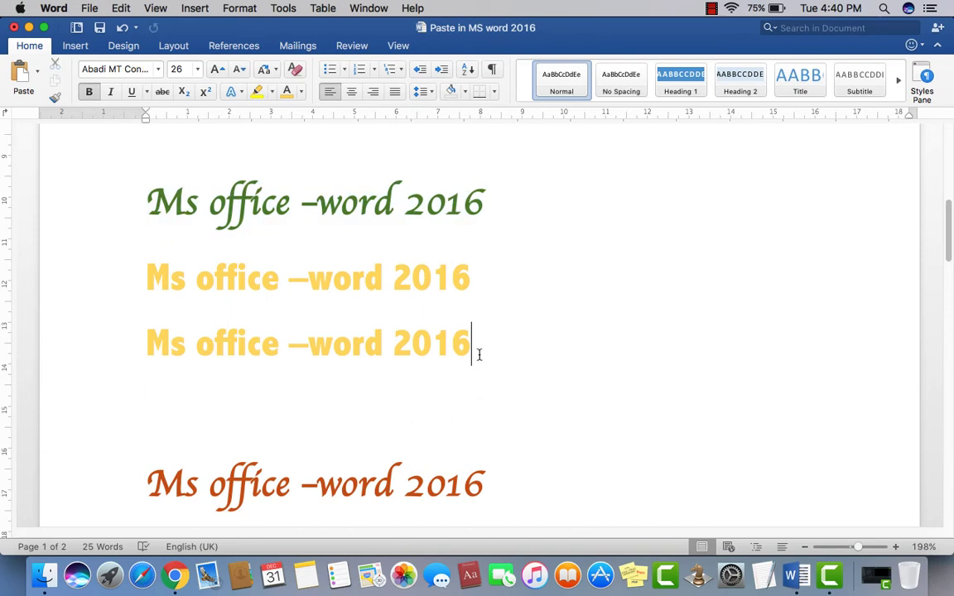
key(Return)
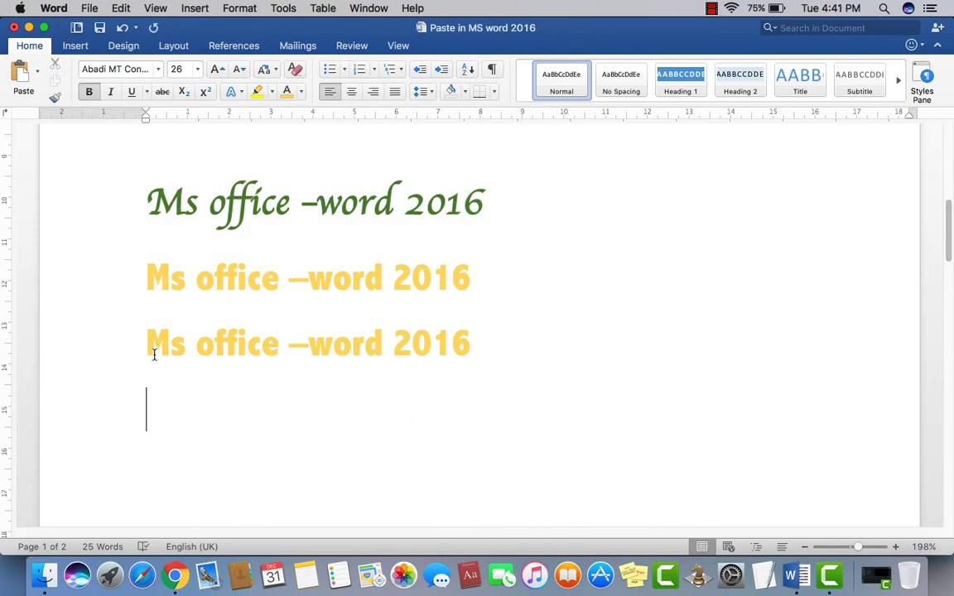
drag(154, 355, 383, 362)
click(181, 399)
click(36, 72)
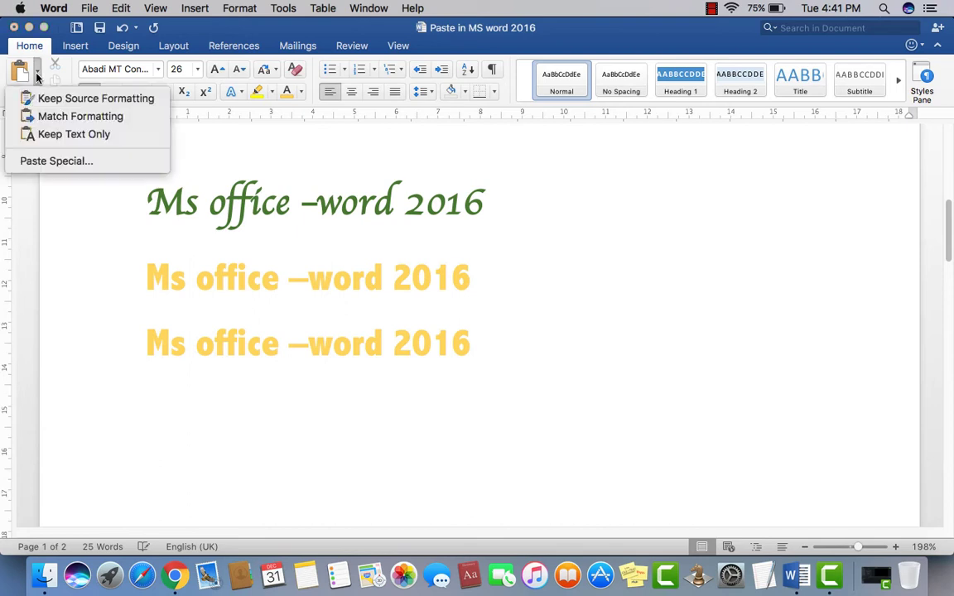
click(53, 120)
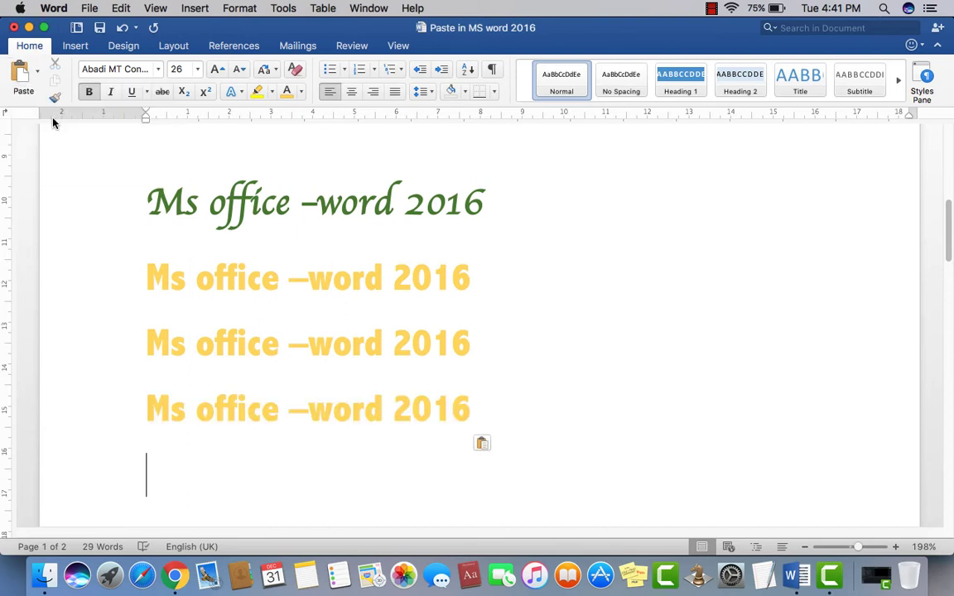
drag(470, 281, 154, 276)
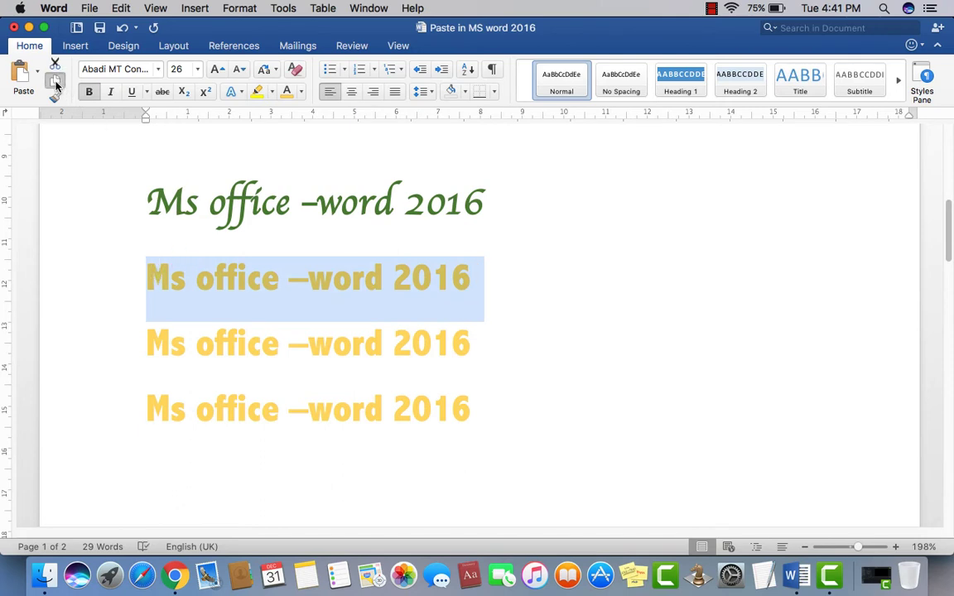
- Add an empty paragraph above the green line
click(38, 74)
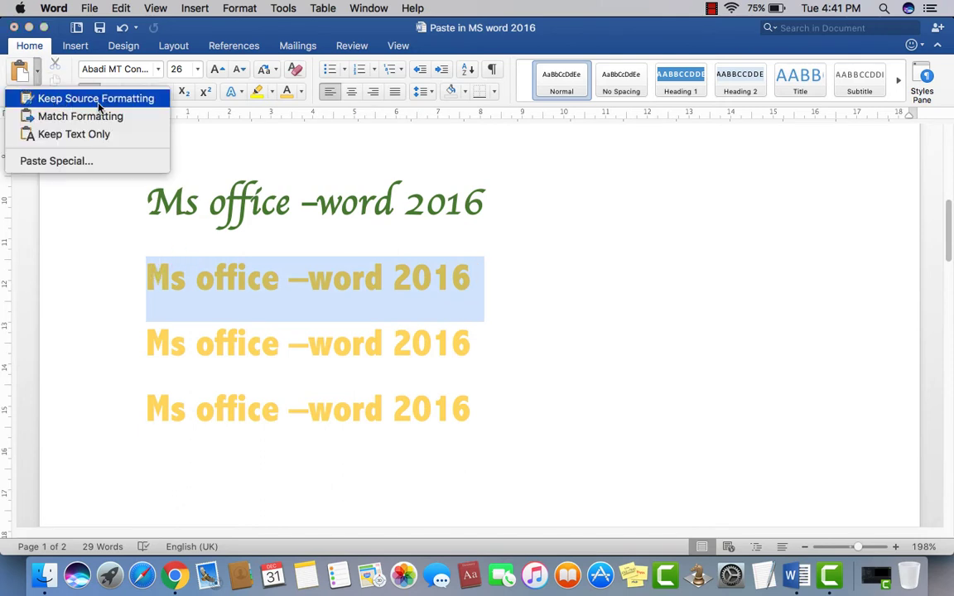
click(246, 203)
click(485, 204)
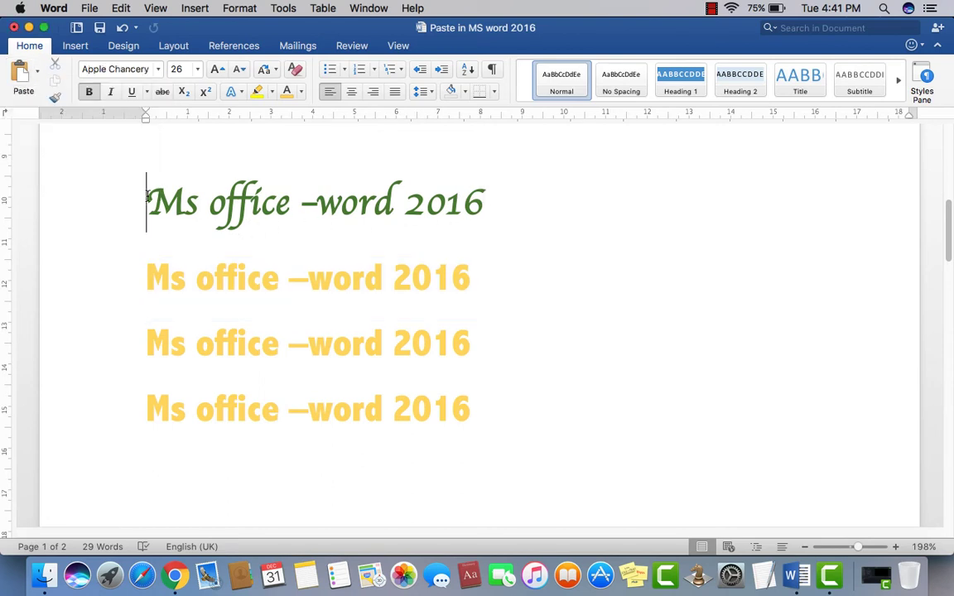
key(Return)
click(168, 255)
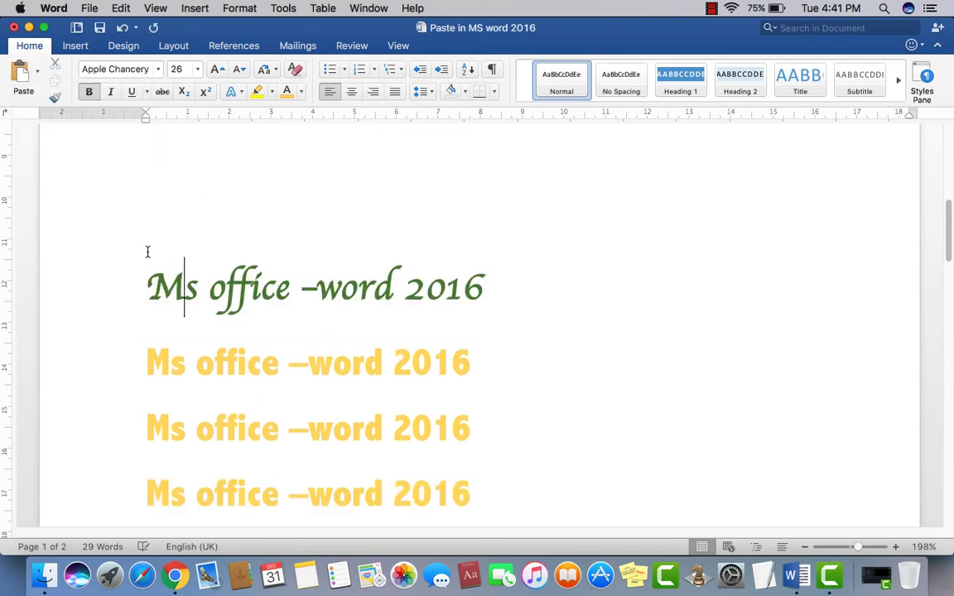
click(144, 240)
- Paste the yellow line there with Keep Source Formatting and delete the leftover blank line
click(37, 72)
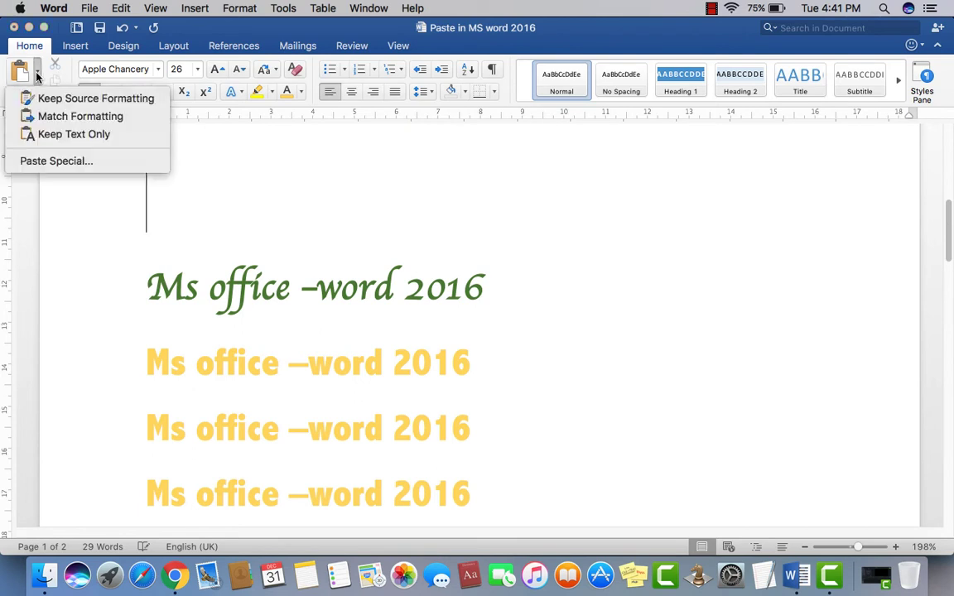
click(68, 99)
click(218, 427)
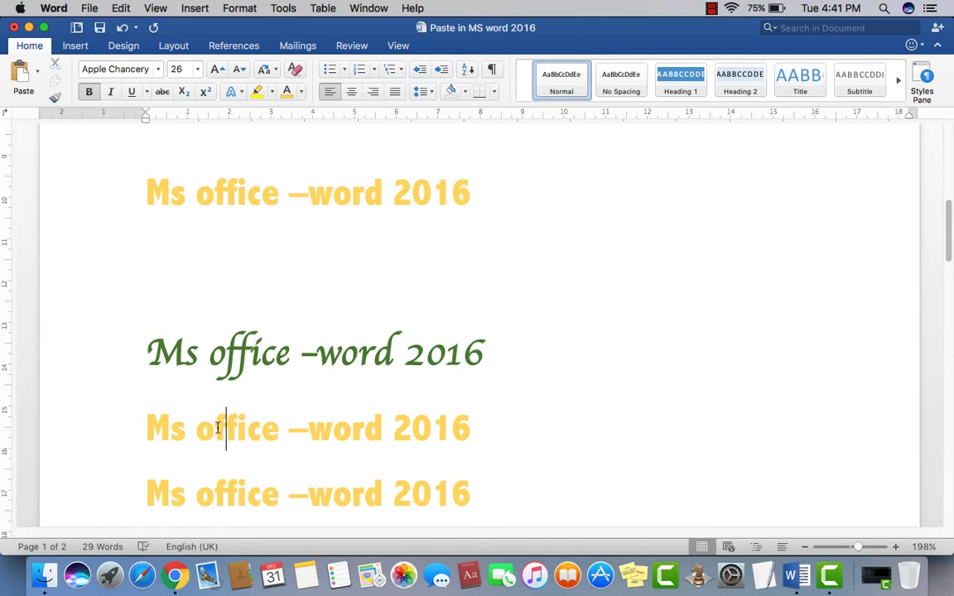
drag(217, 427, 132, 428)
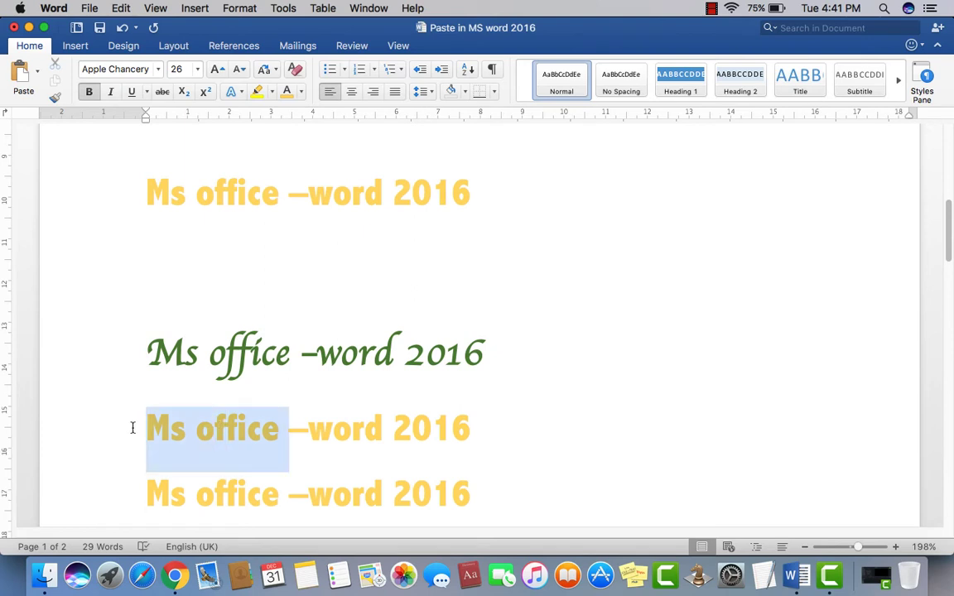
click(275, 447)
click(190, 303)
key(BackSpace)
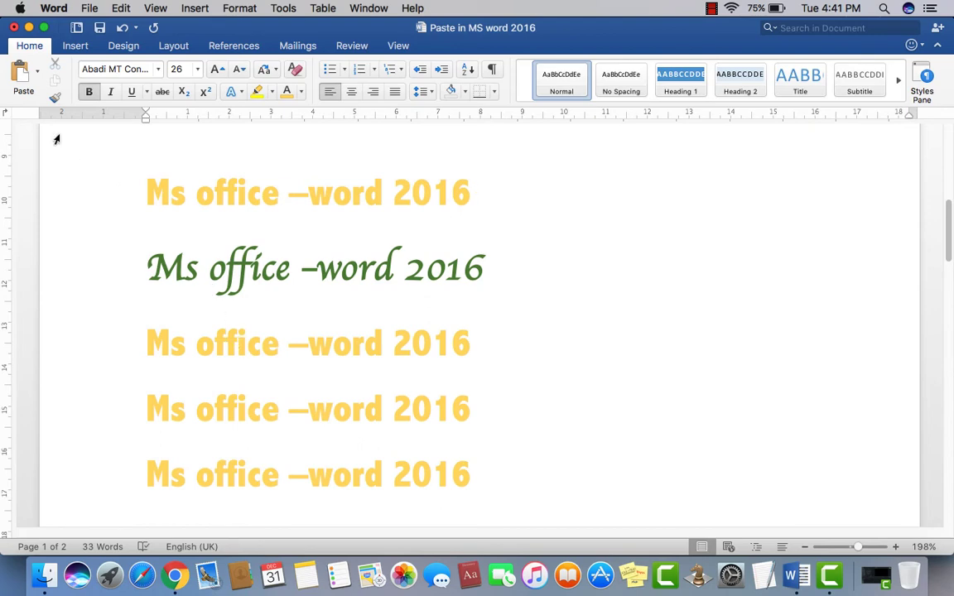
click(36, 71)
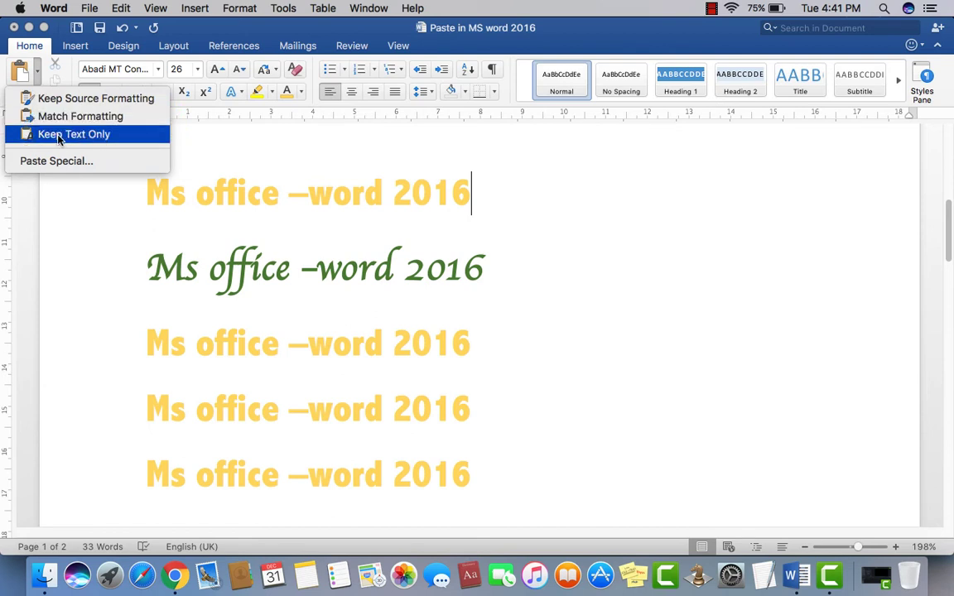
- Copy the whole green line
click(444, 303)
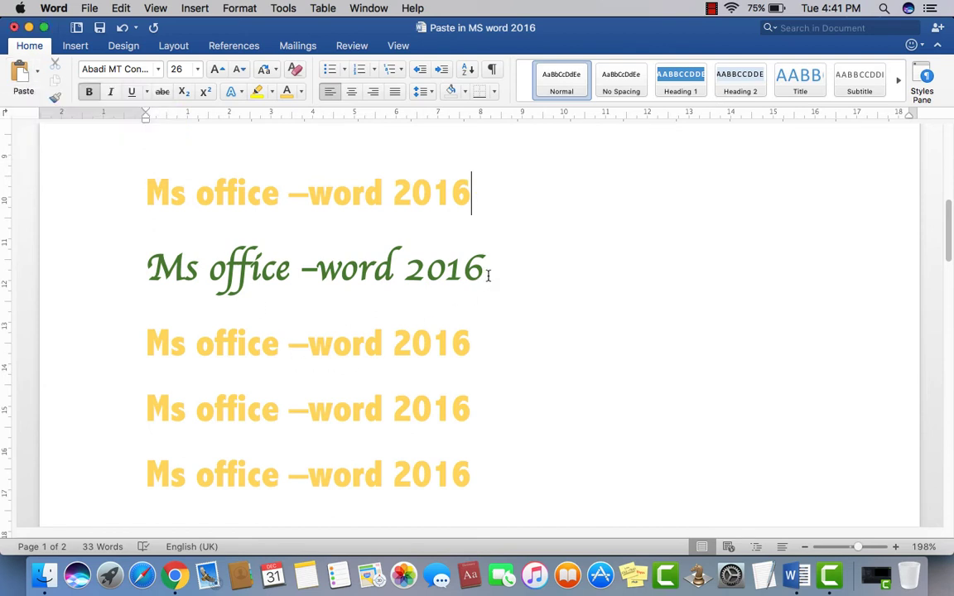
drag(488, 276, 143, 269)
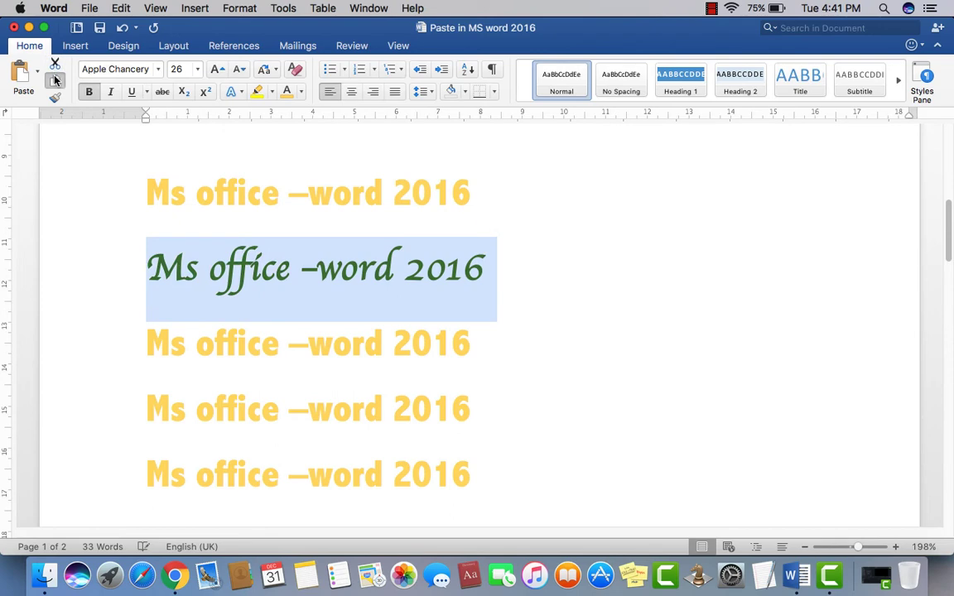
click(55, 80)
click(36, 72)
click(359, 391)
scroll(359, 390, up, 3)
scroll(356, 389, down, 5)
- Paste the copied line into the empty last paragraph using Keep Text Only
click(281, 385)
click(165, 422)
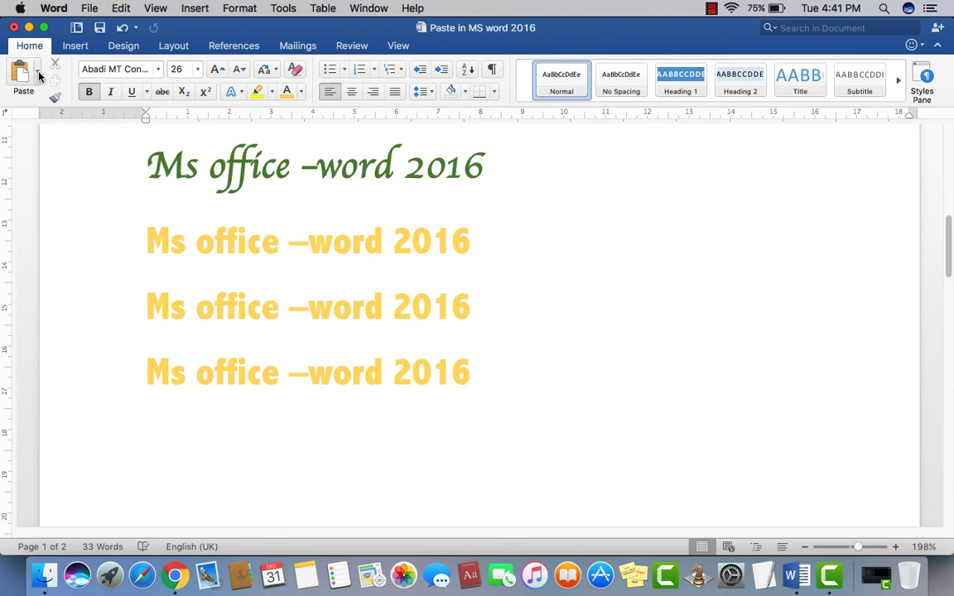
click(37, 74)
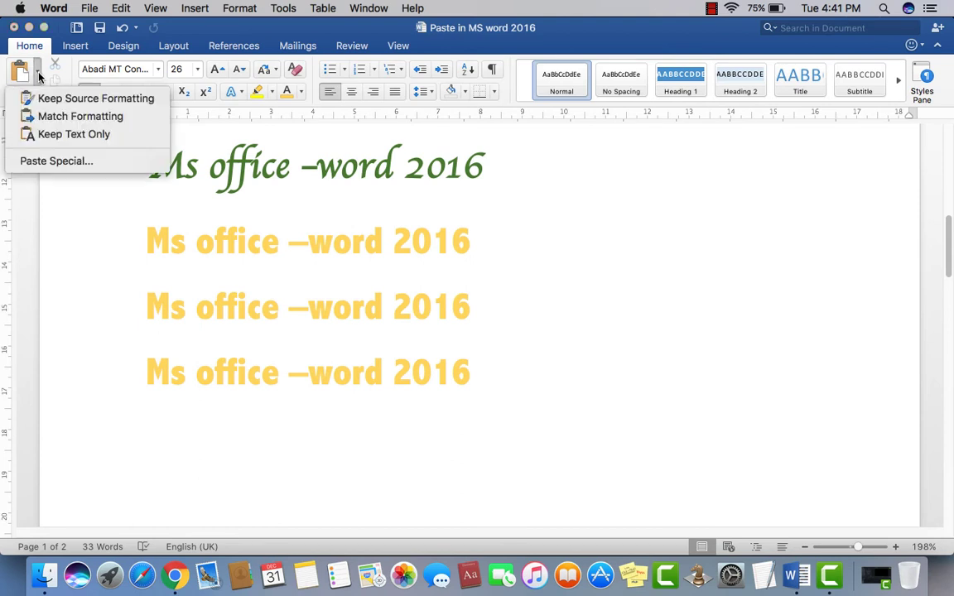
click(44, 137)
click(60, 153)
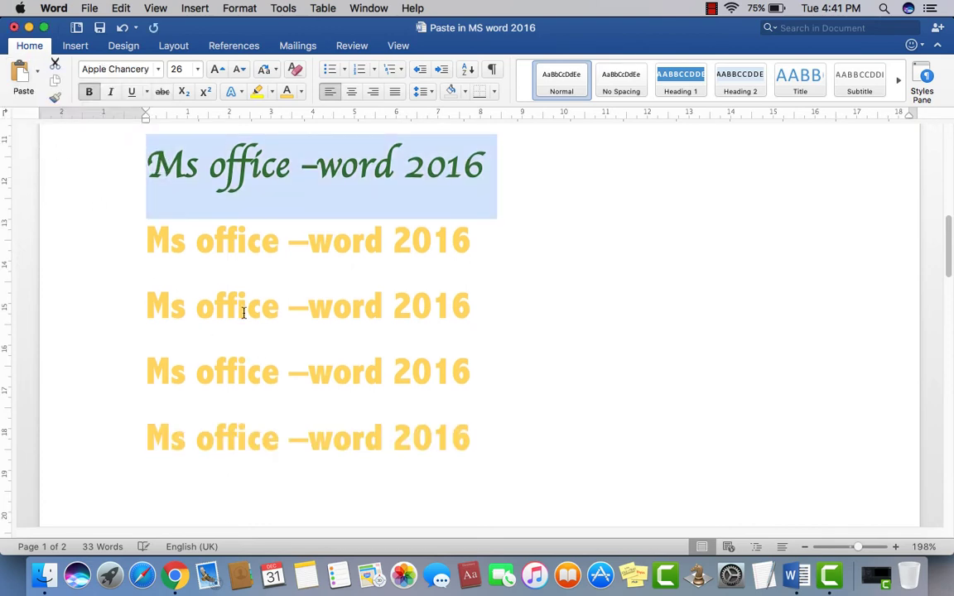
scroll(244, 312, down, 2)
scroll(244, 313, up, 8)
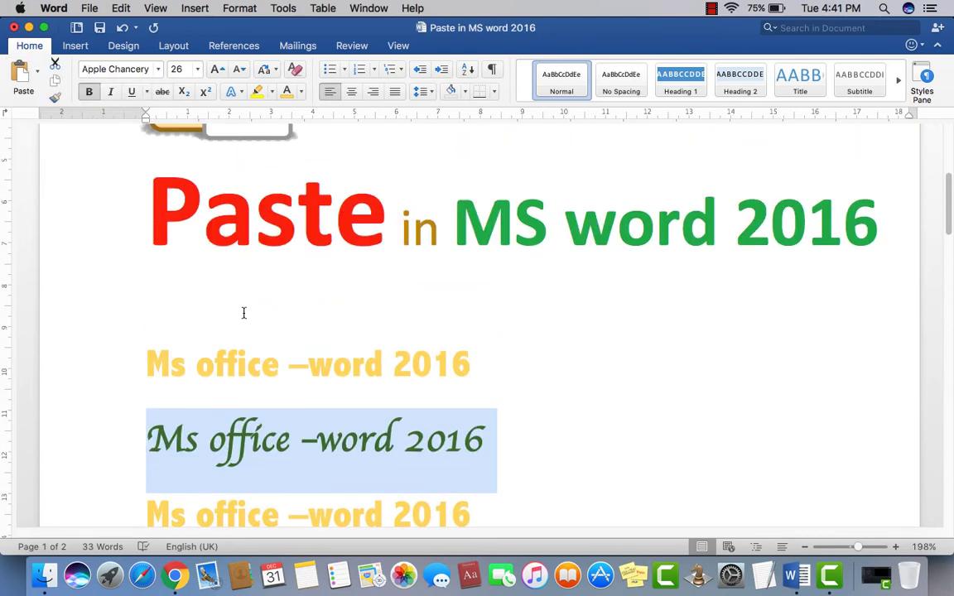
- Cut the green line and paste it as text only at the start of page 2
scroll(243, 313, down, 4)
key(super+x)
scroll(241, 312, down, 5)
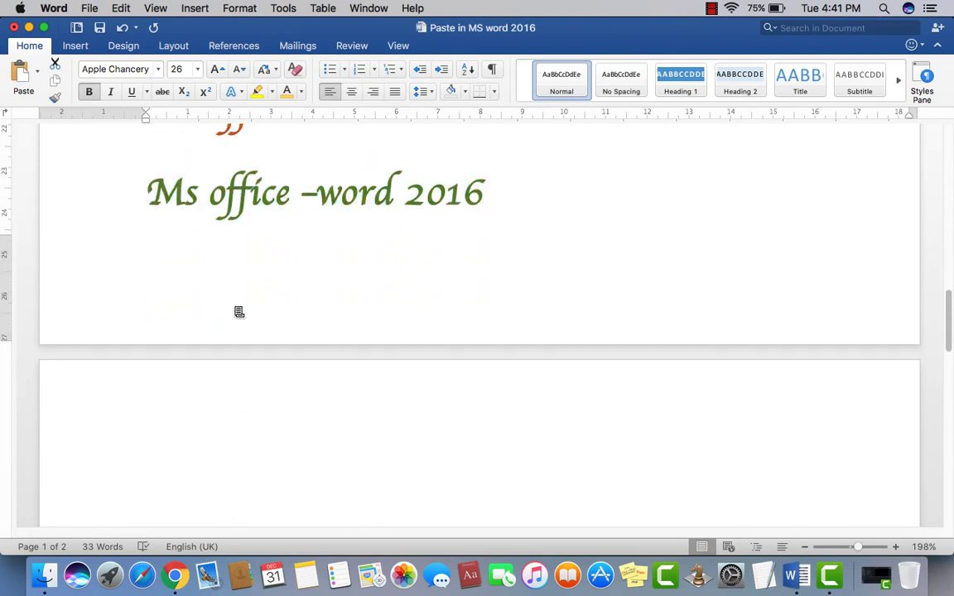
scroll(438, 220, down, 2)
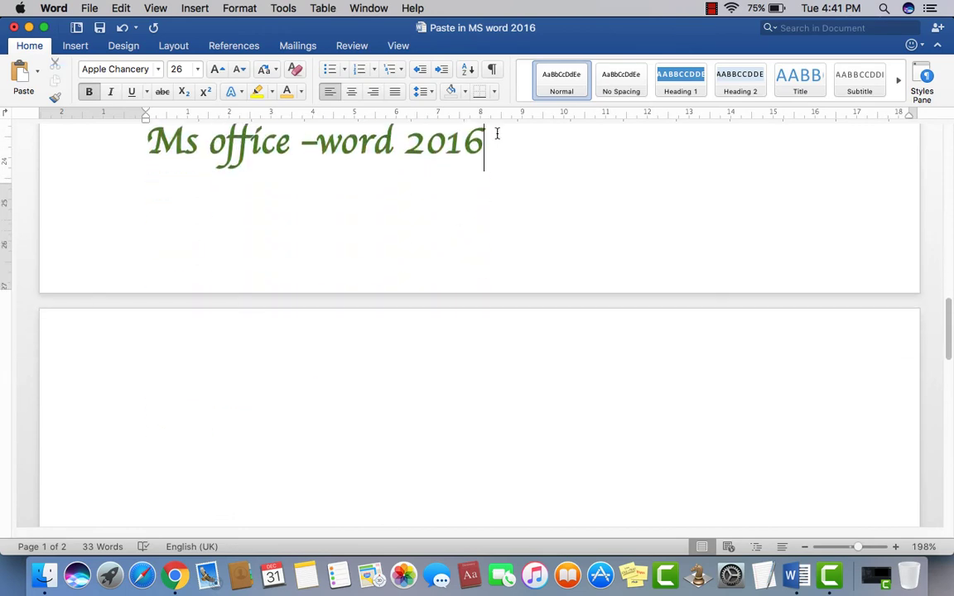
key(Down)
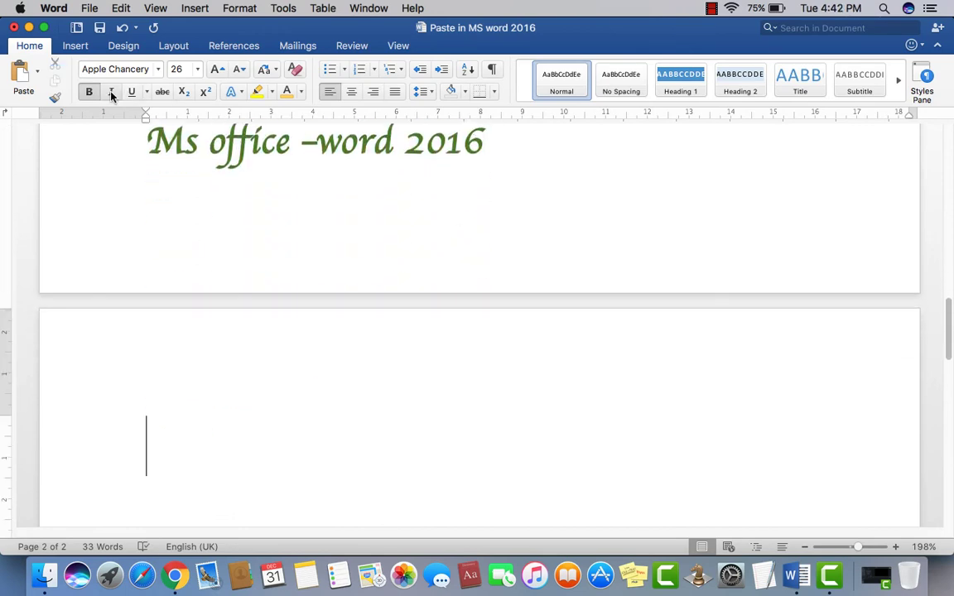
click(36, 74)
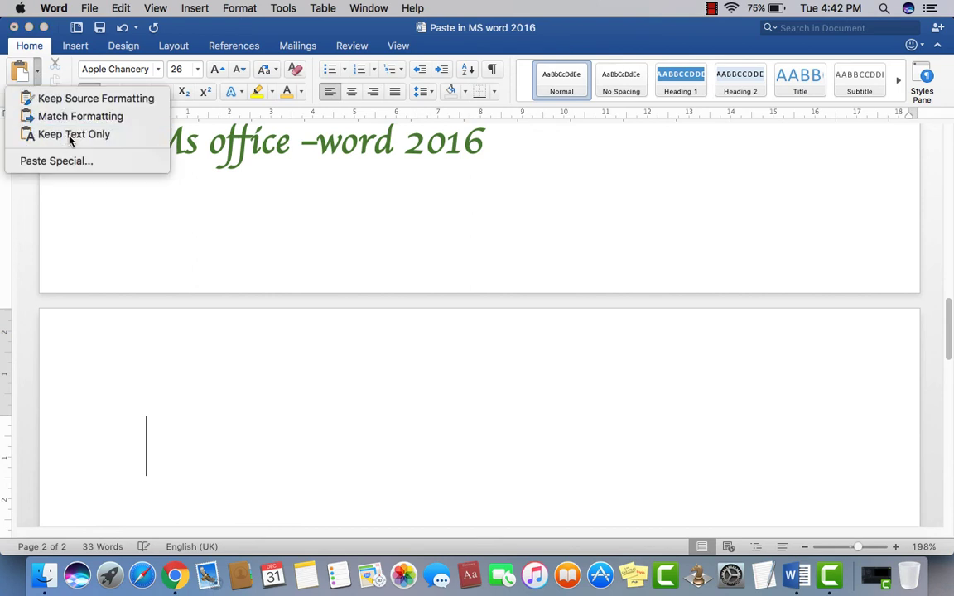
click(64, 132)
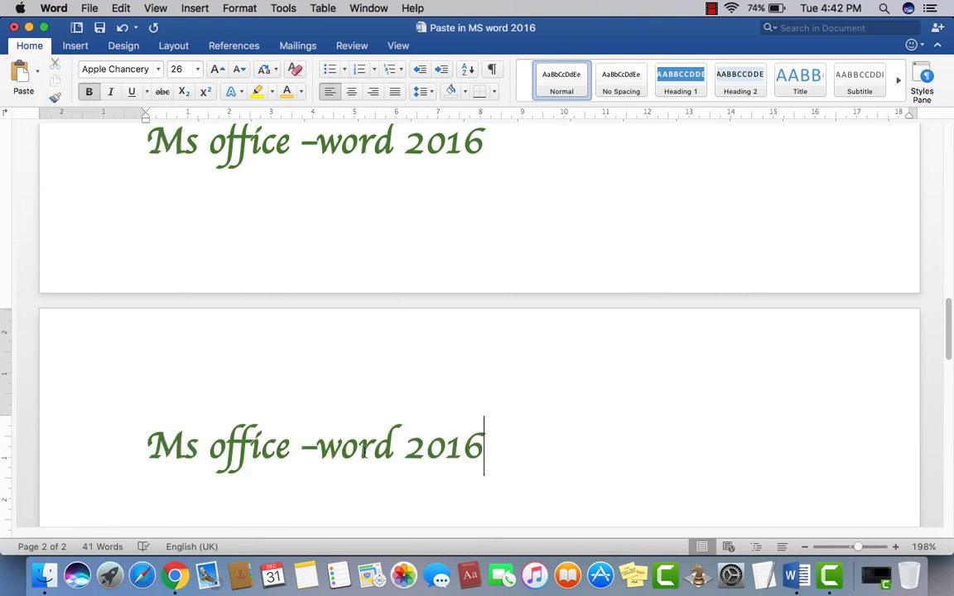
scroll(360, 454, down, 1)
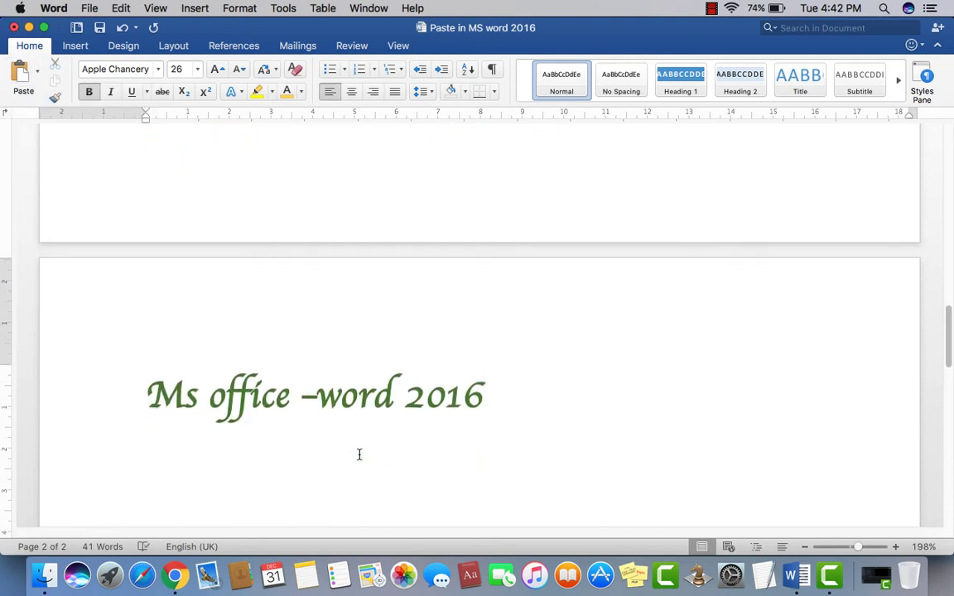
scroll(361, 454, up, 10)
- Select and delete all the 'Ms office –word 2016' demo lines below the title
scroll(357, 457, up, 6)
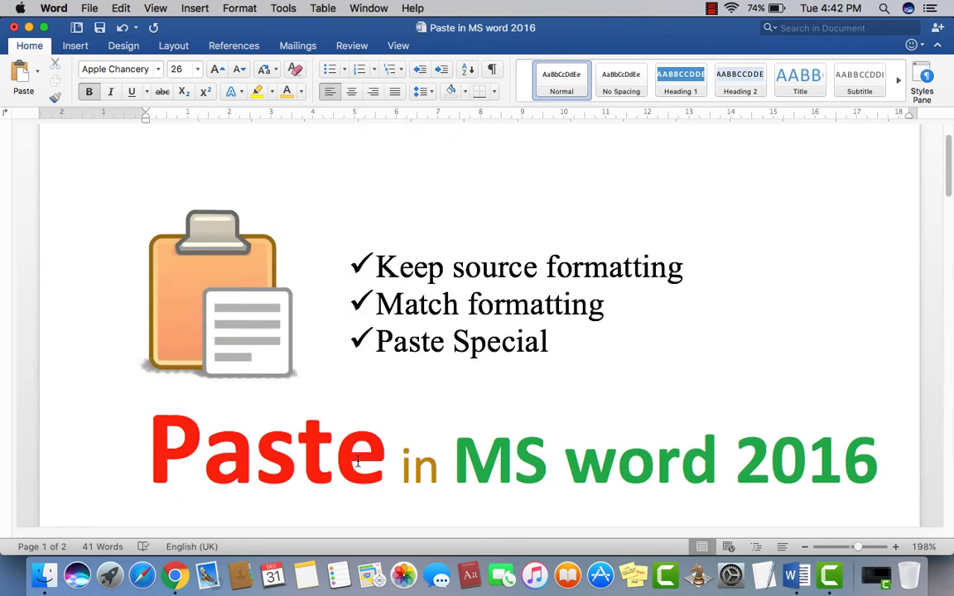
click(796, 276)
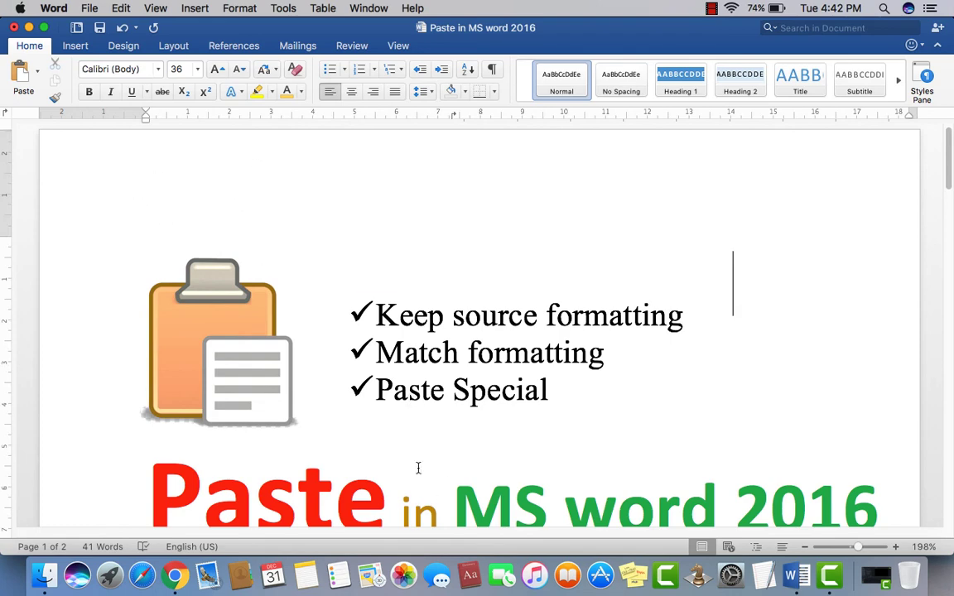
scroll(309, 343, down, 8)
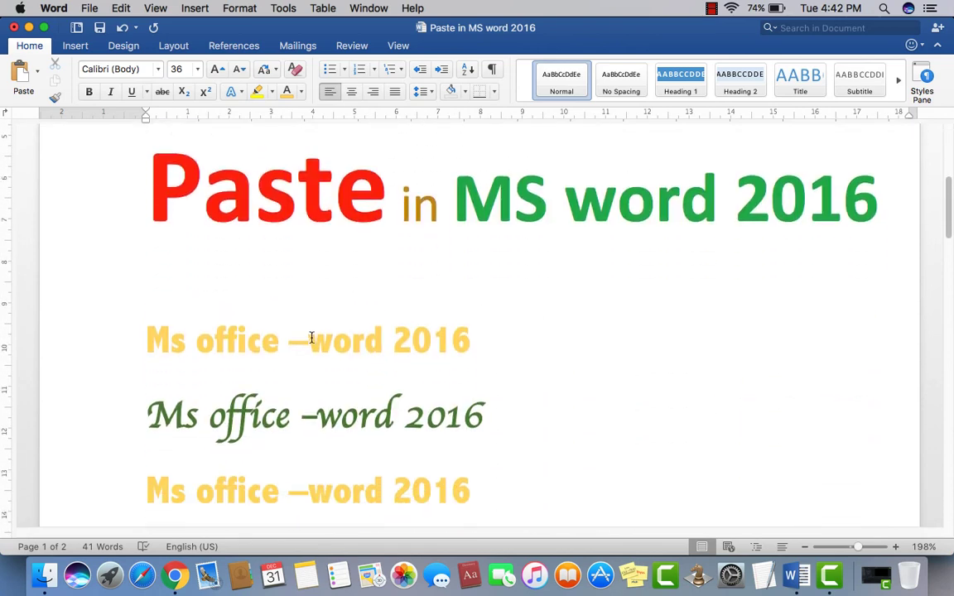
scroll(311, 337, down, 3)
key(super+a)
key(Delete)
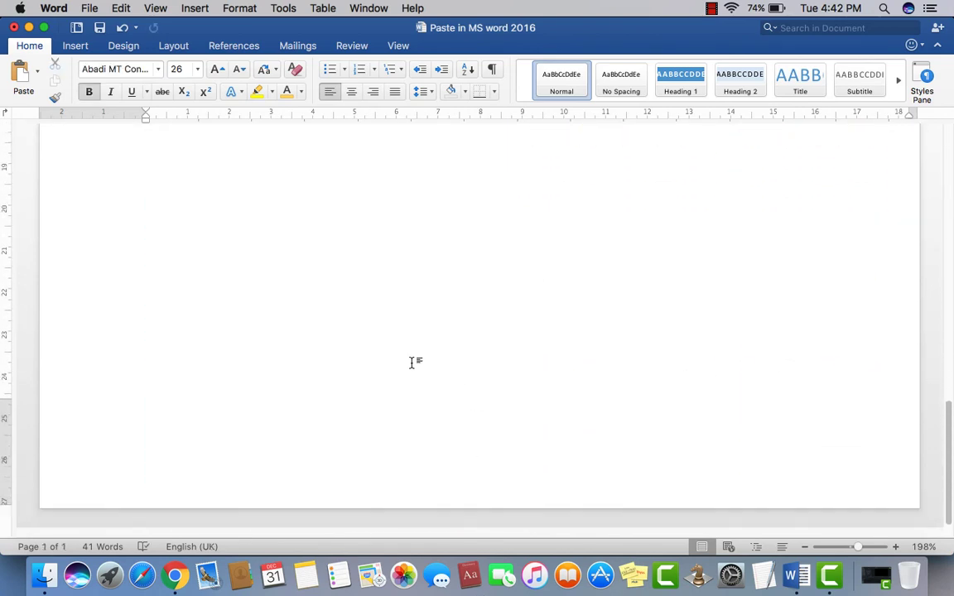
- Place the insertion point on the empty line below the 'Paste in MS word 2016' title
scroll(413, 364, up, 15)
scroll(404, 382, down, 5)
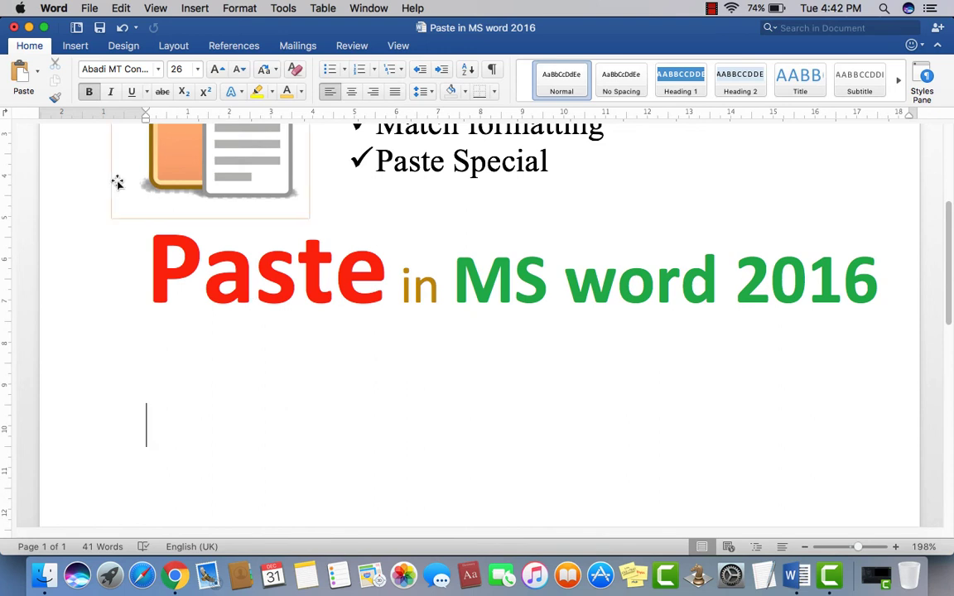
click(311, 436)
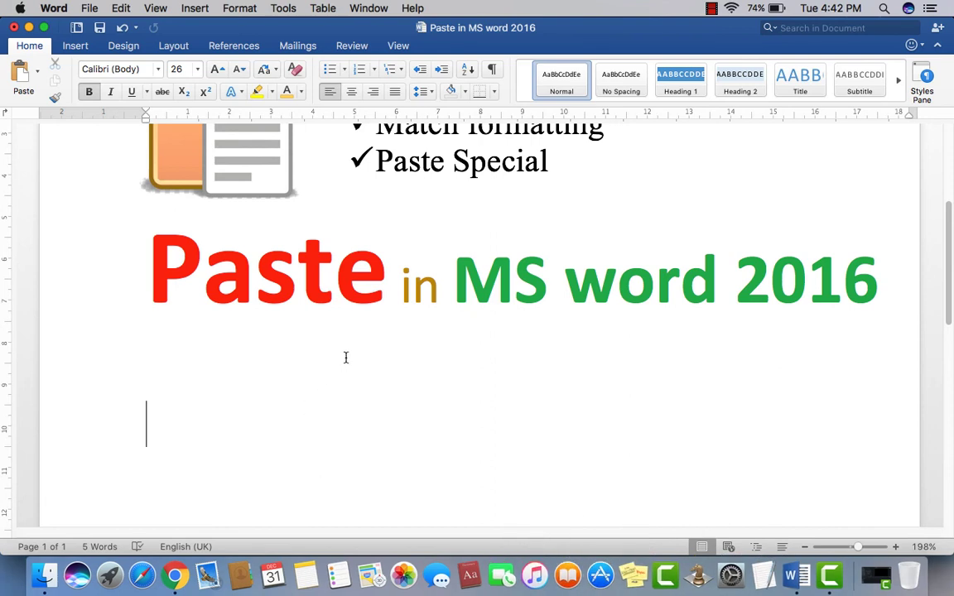
scroll(342, 370, down, 1)
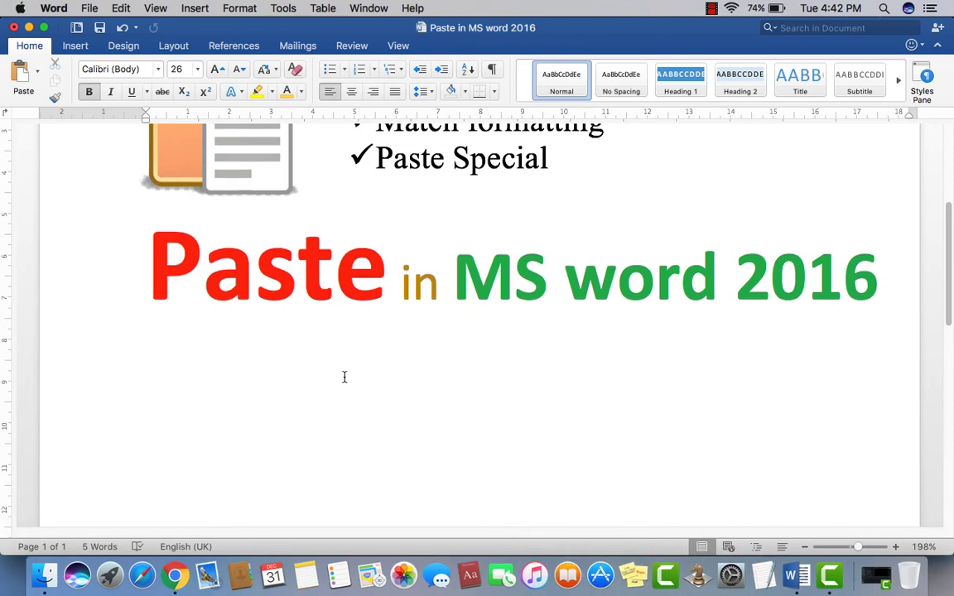